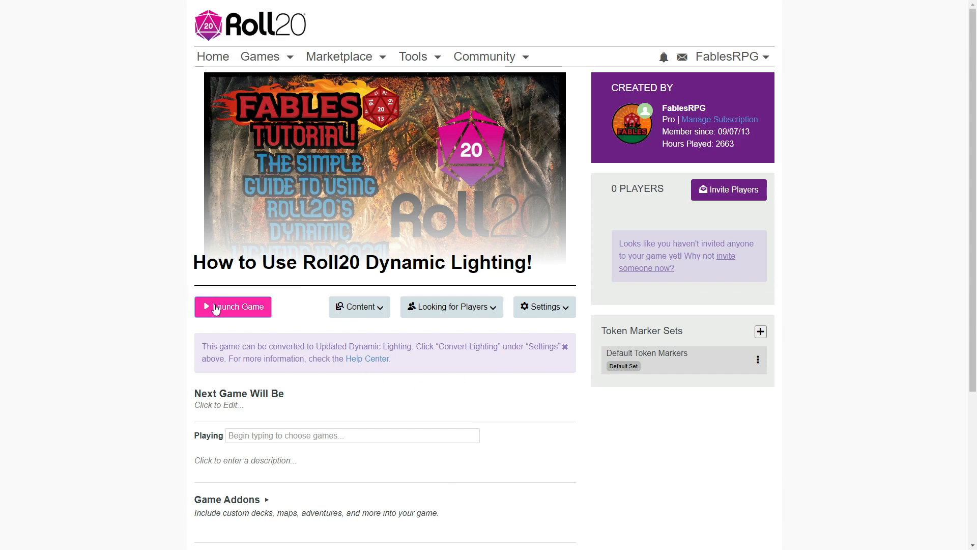
Launch the dynamic lighting tutorial game and look over the map's grates, tracks and boulder.
click(226, 307)
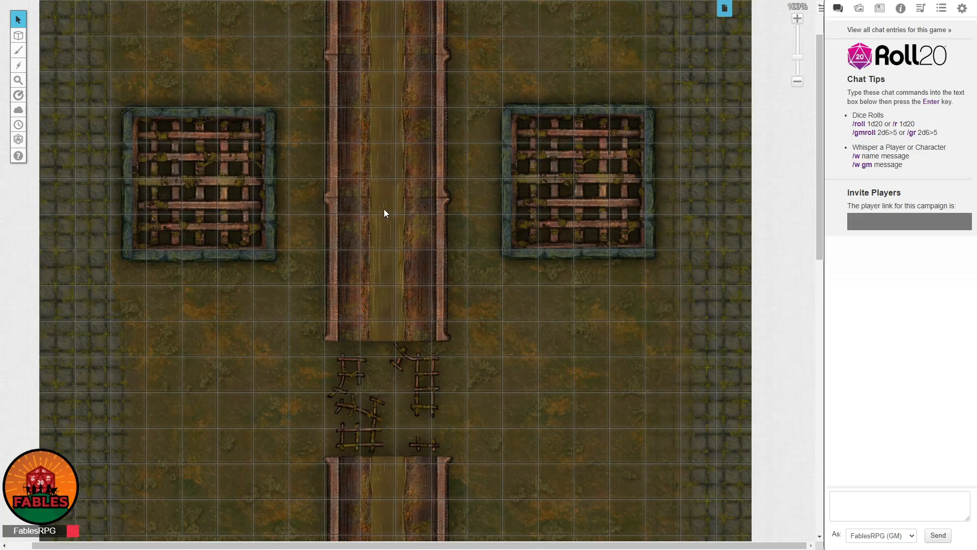
scroll(699, 243, up, 1)
scroll(649, 229, down, 1)
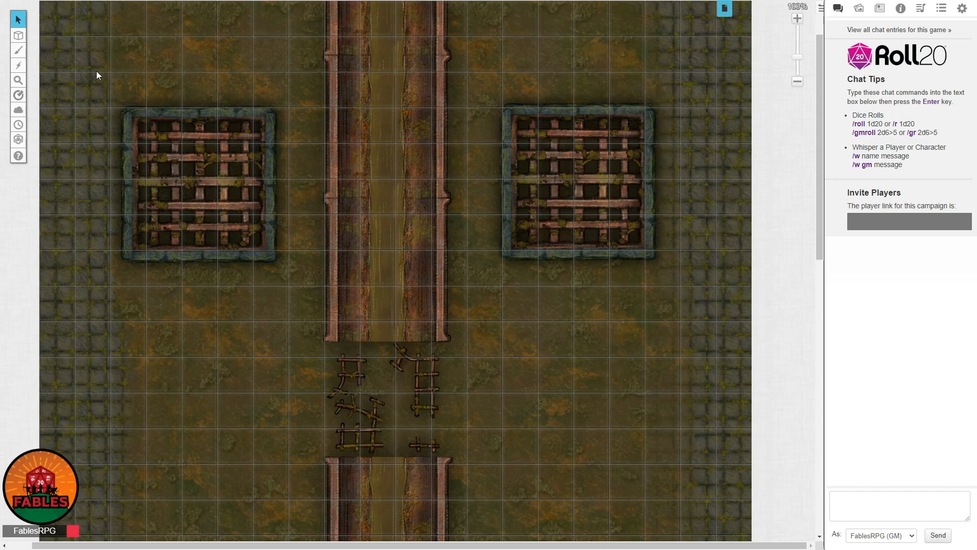
scroll(409, 264, down, 4)
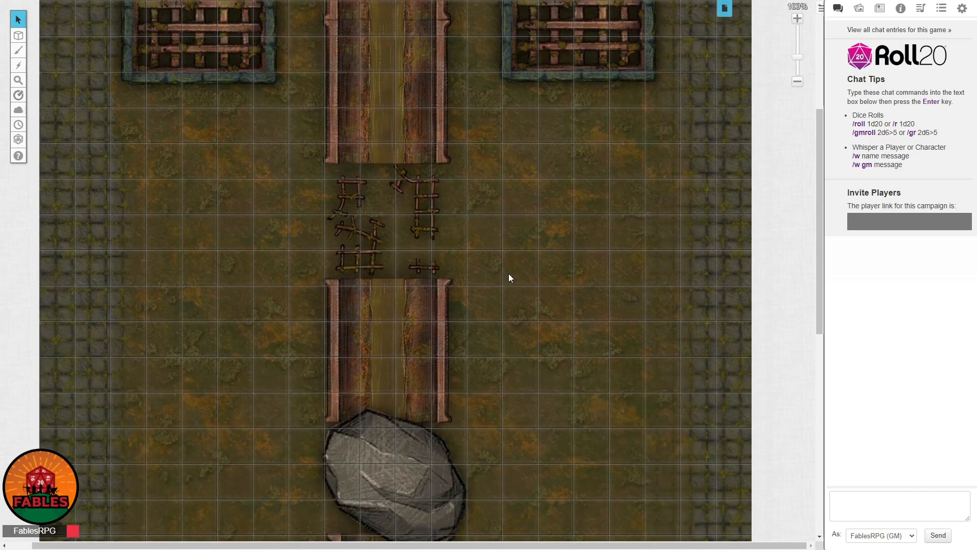
scroll(509, 274, down, 6)
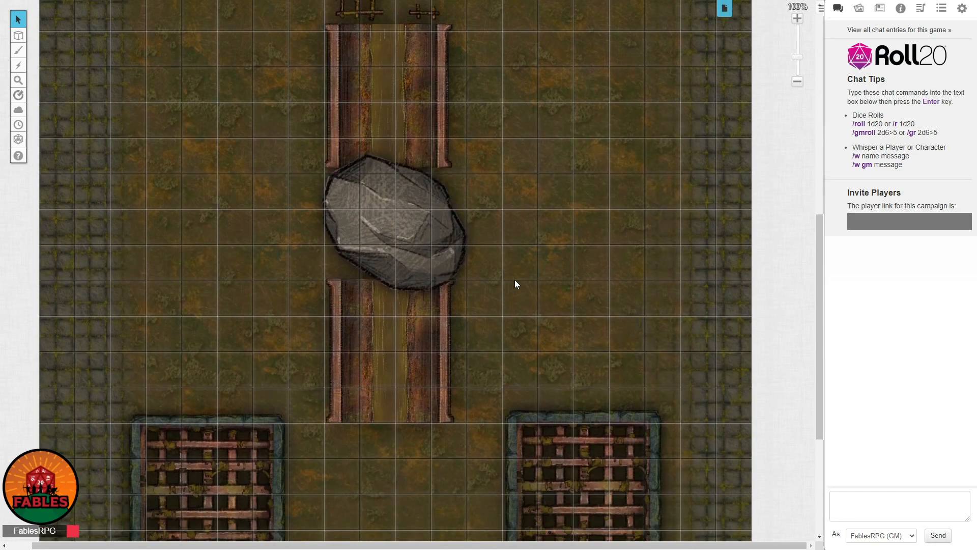
scroll(515, 284, down, 3)
scroll(518, 285, up, 6)
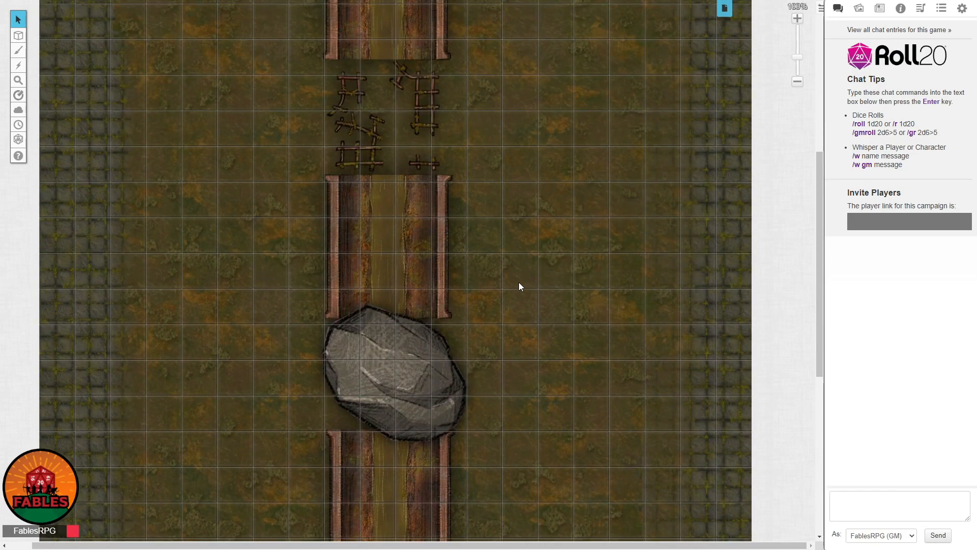
scroll(518, 282, up, 6)
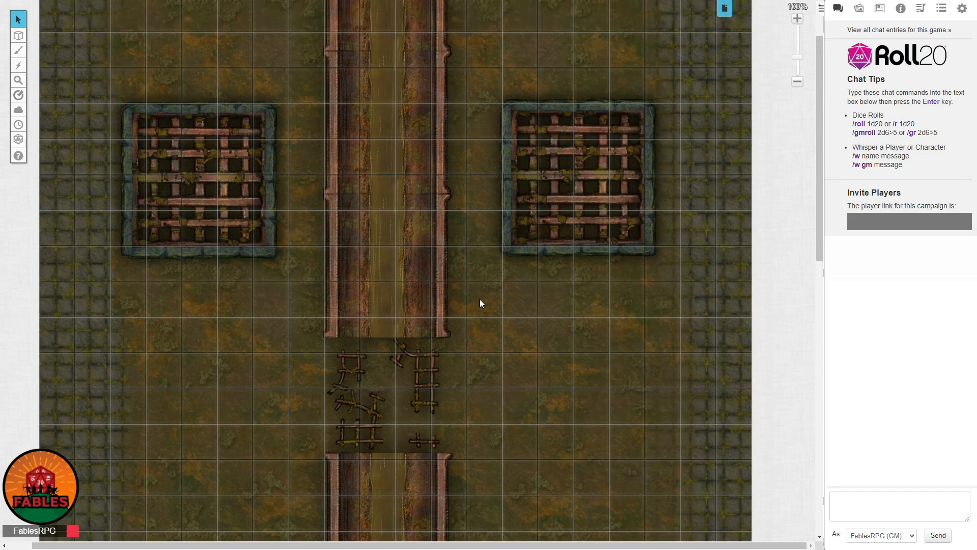
scroll(480, 298, up, 2)
scroll(480, 298, down, 1)
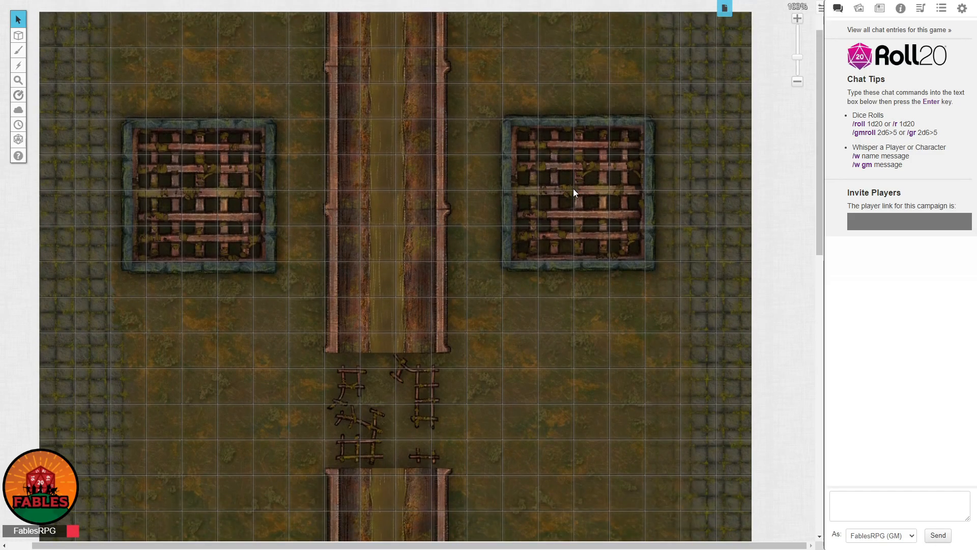
Open the Dynamic Lighting settings of the Test Map page and move the dialog aside.
click(725, 9)
mouse_move(152, 41)
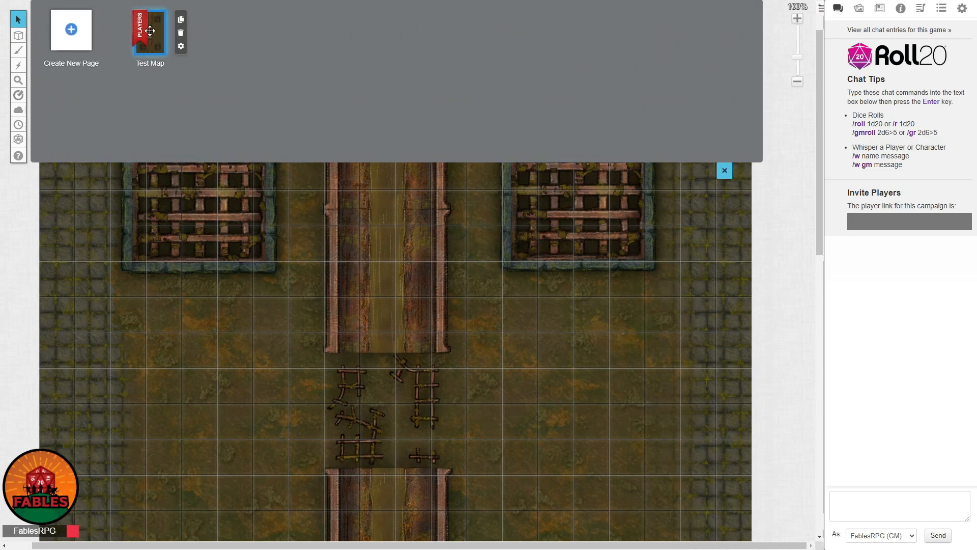
click(181, 46)
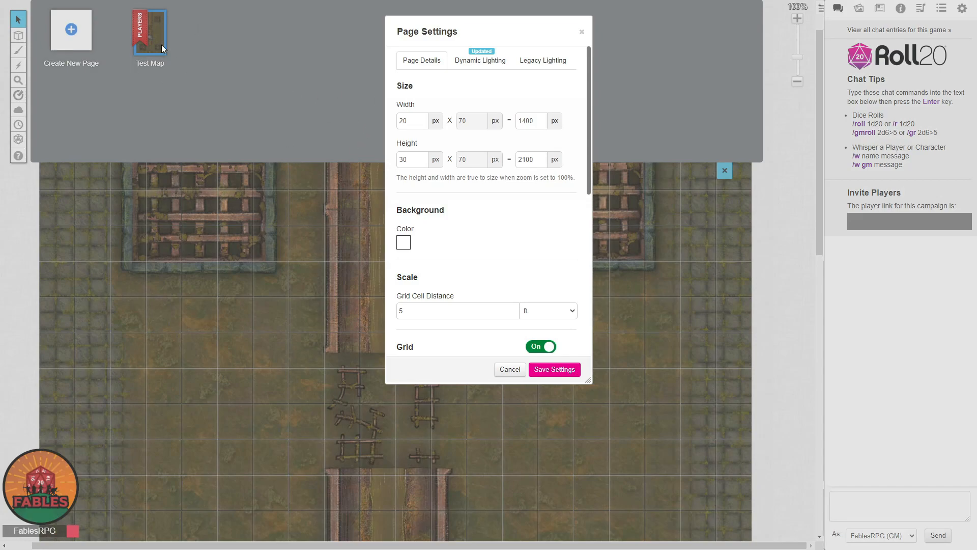
click(482, 63)
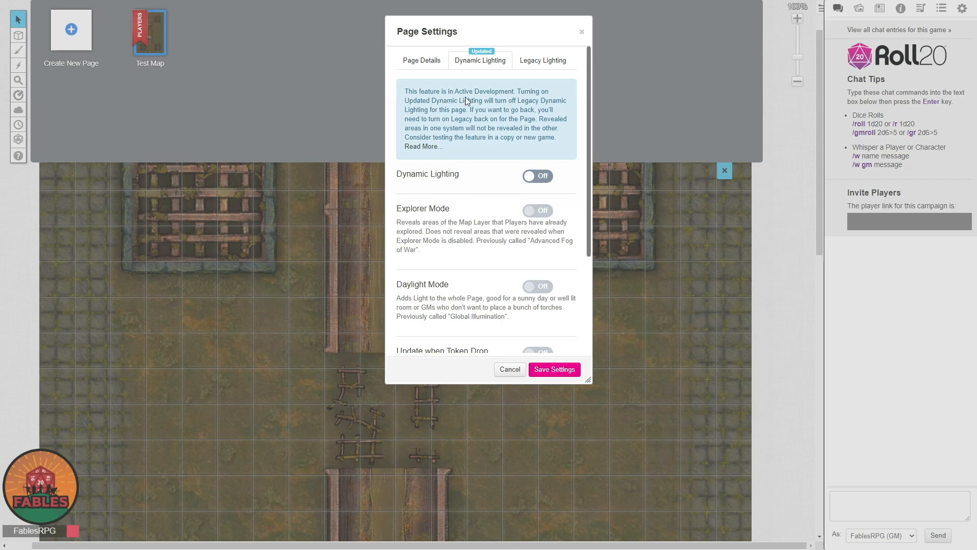
drag(453, 31, 313, 25)
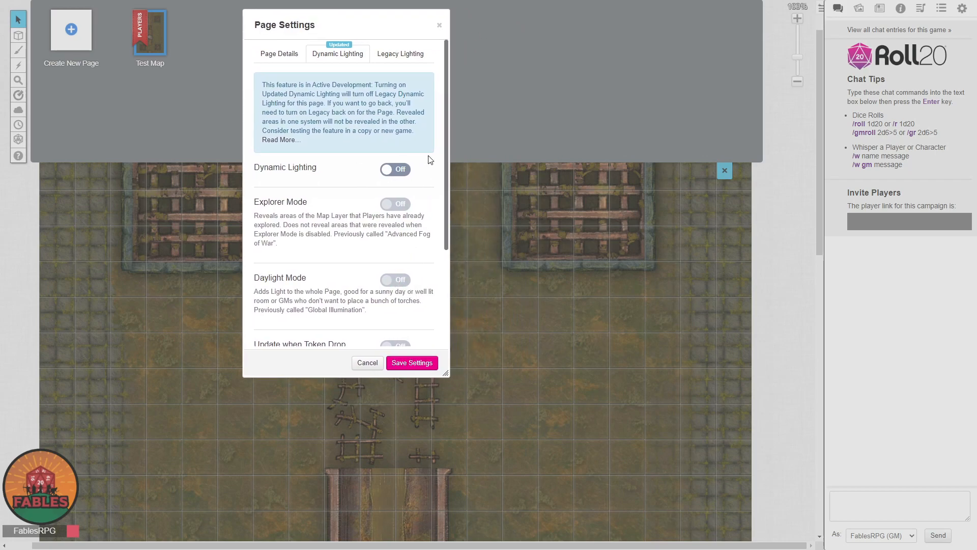
Turn on Dynamic Lighting and Explorer Mode for the Test Map page.
scroll(372, 89, down, 2)
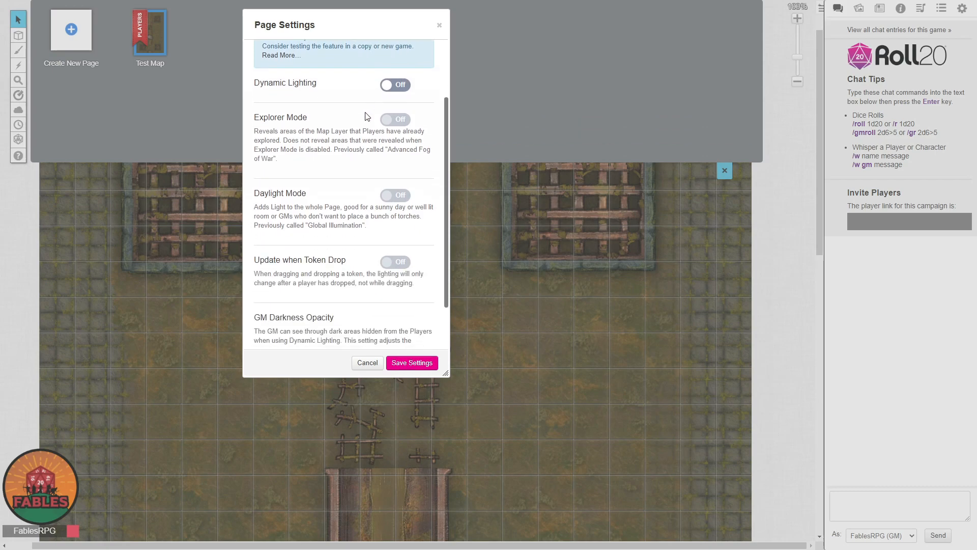
scroll(387, 135, up, 1)
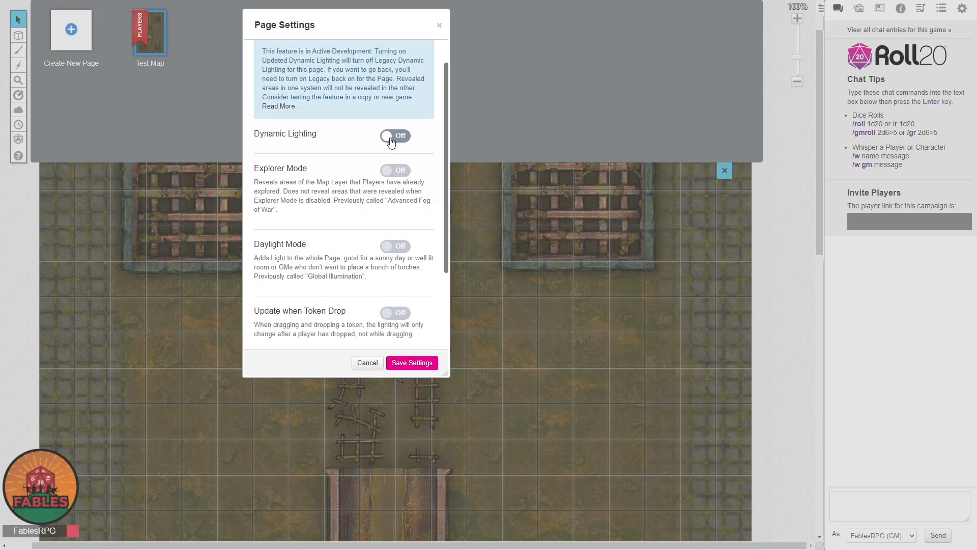
click(391, 138)
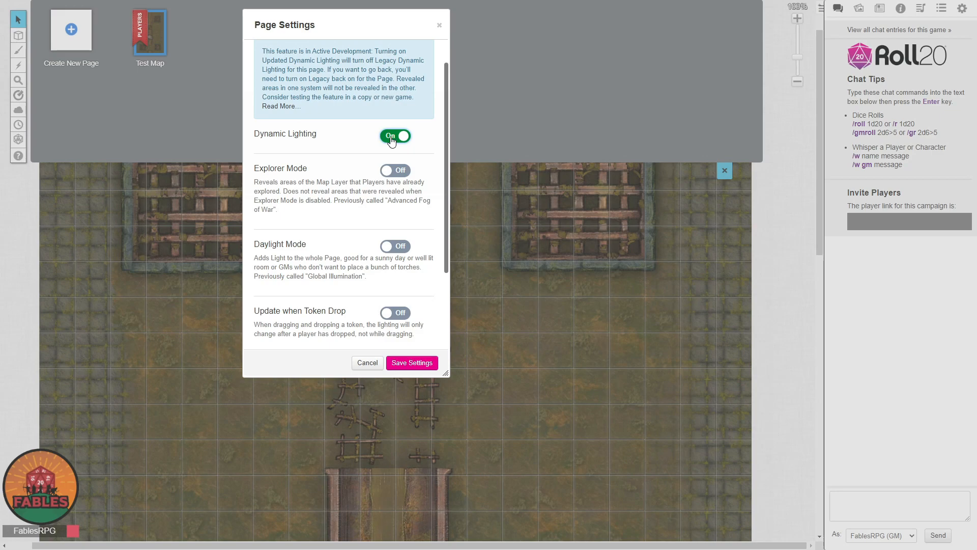
click(390, 173)
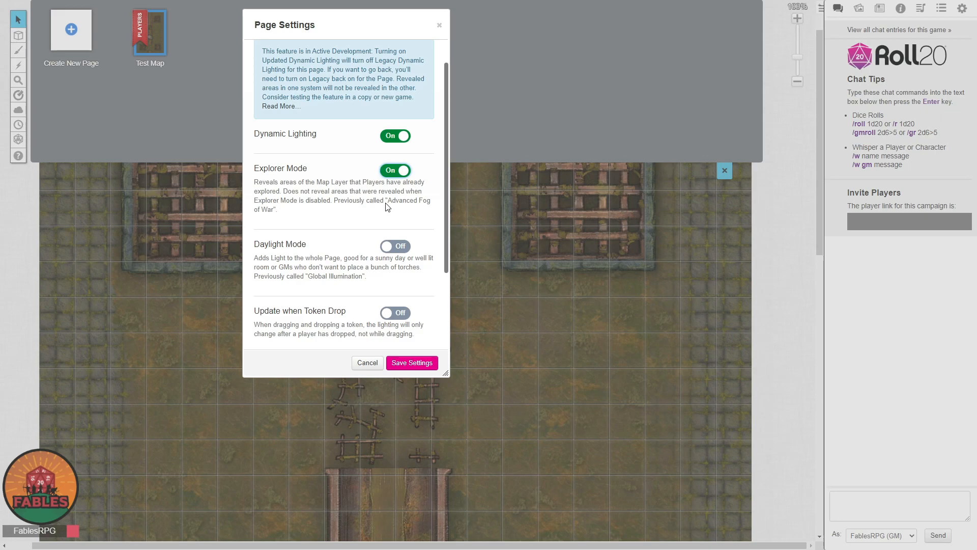
Turn on Update when Token Drop, save the page settings and close the page list.
scroll(356, 244, down, 1)
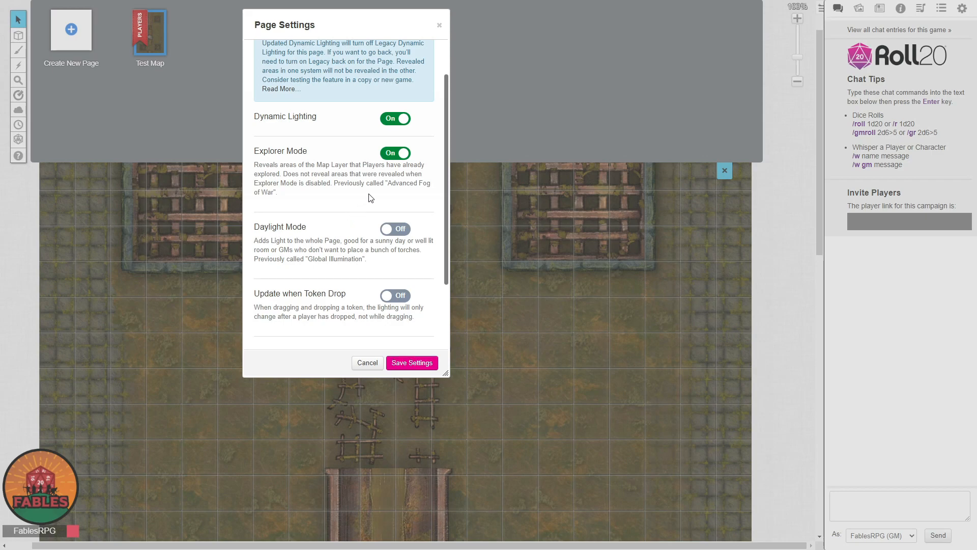
scroll(376, 239, down, 2)
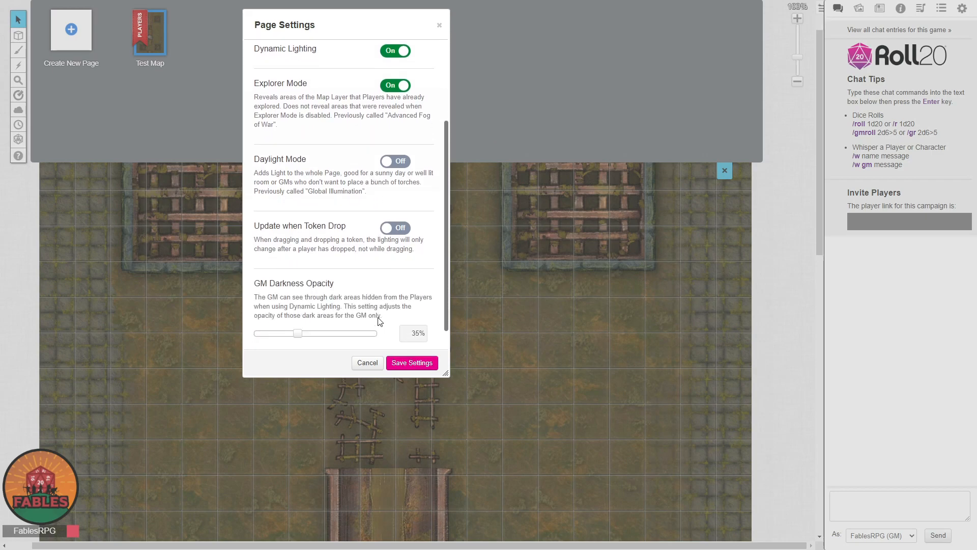
click(402, 231)
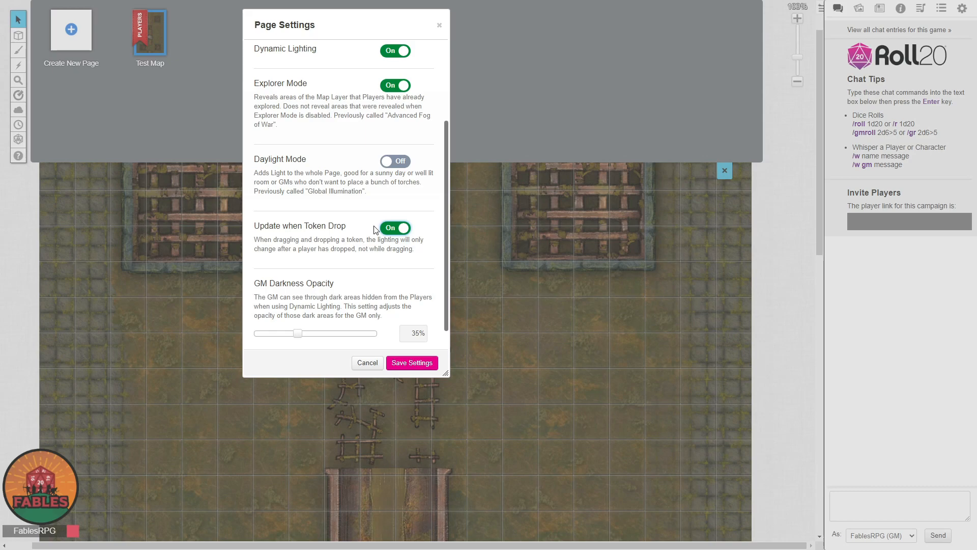
scroll(374, 229, down, 1)
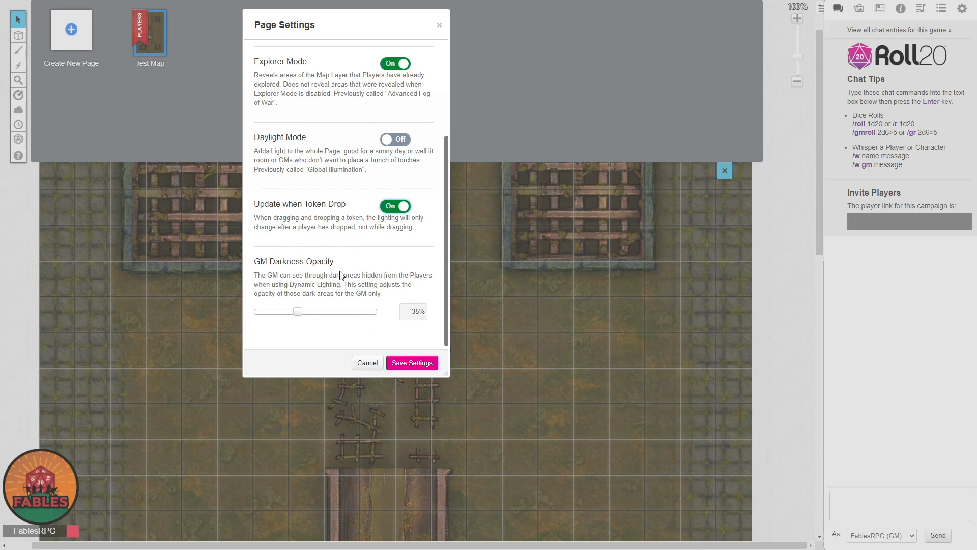
click(418, 362)
click(724, 170)
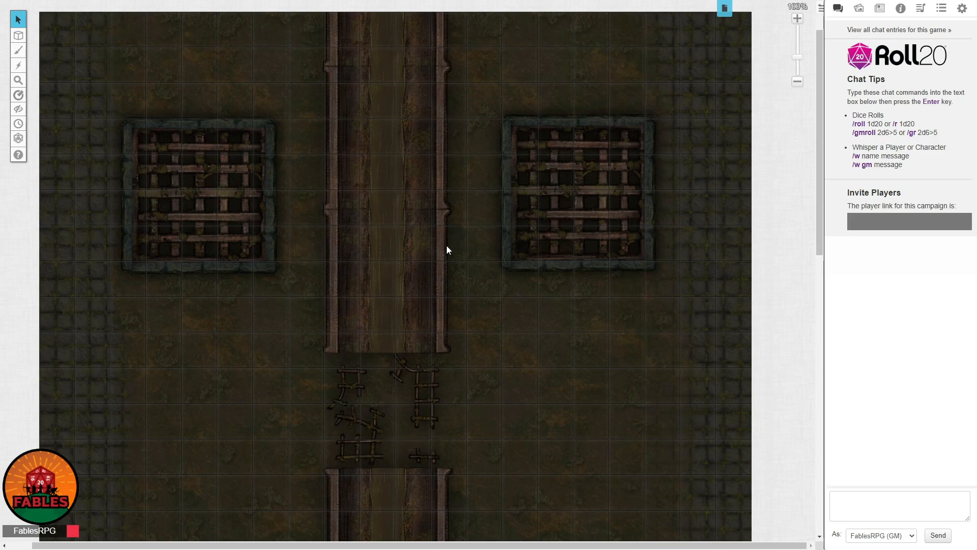
Switch to the Dynamic Lighting layer and activate Draw Shape with a white outline colour.
mouse_move(19, 36)
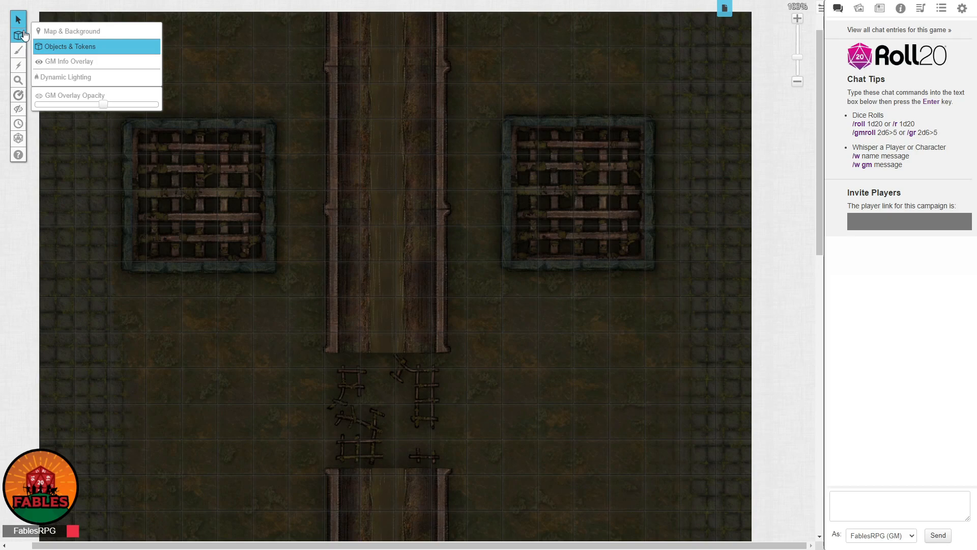
click(75, 77)
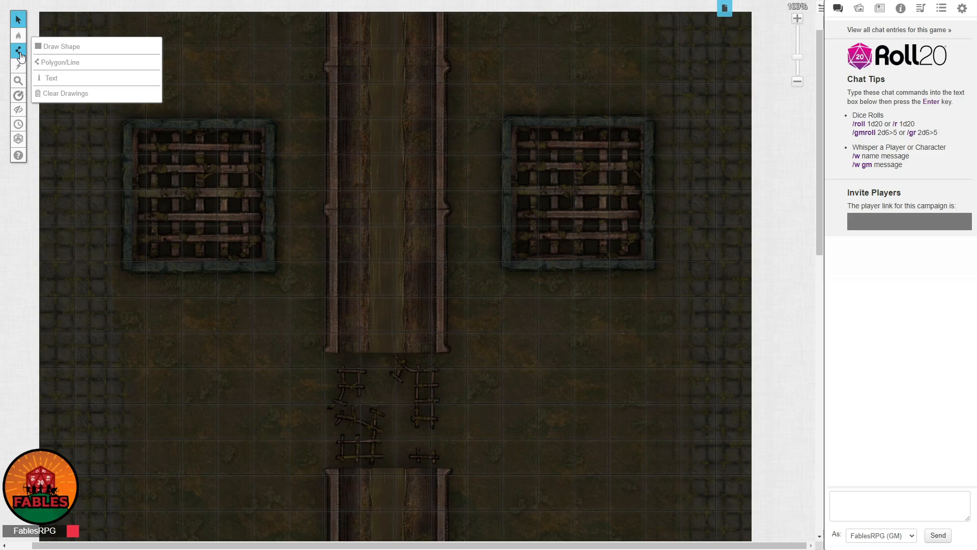
click(74, 47)
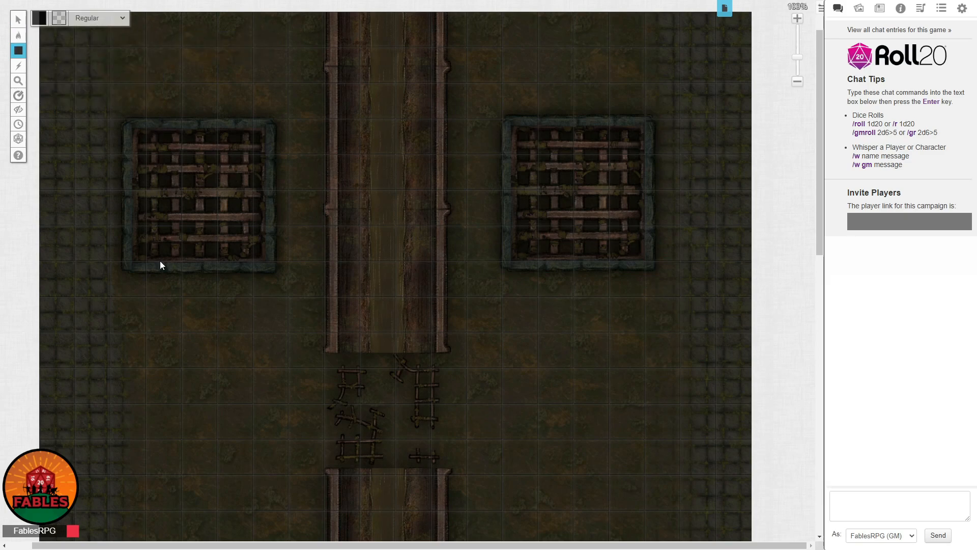
scroll(665, 218, down, 1)
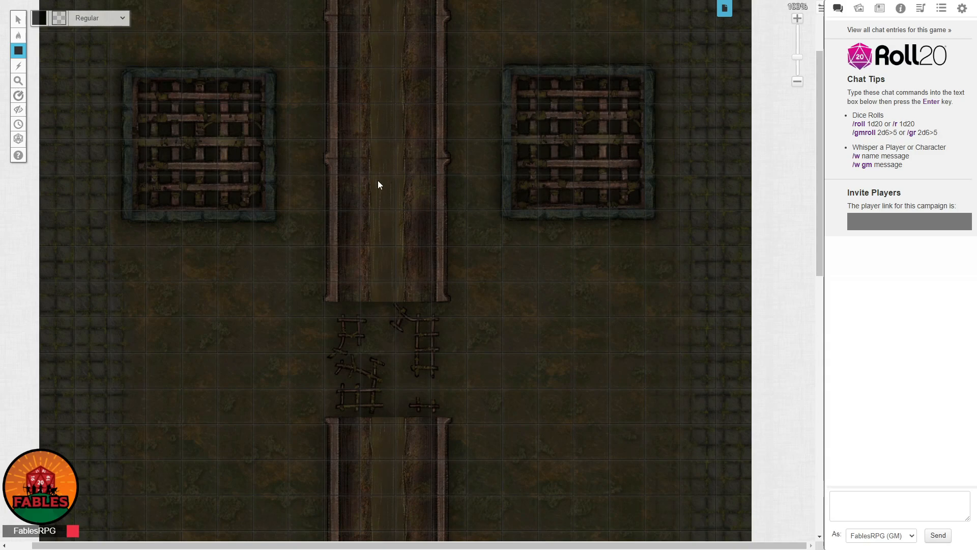
click(39, 19)
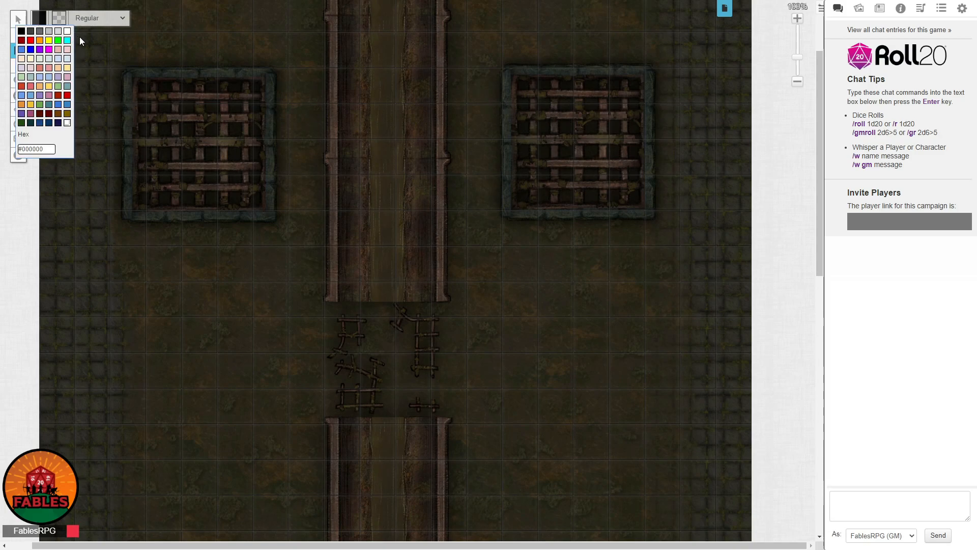
click(65, 33)
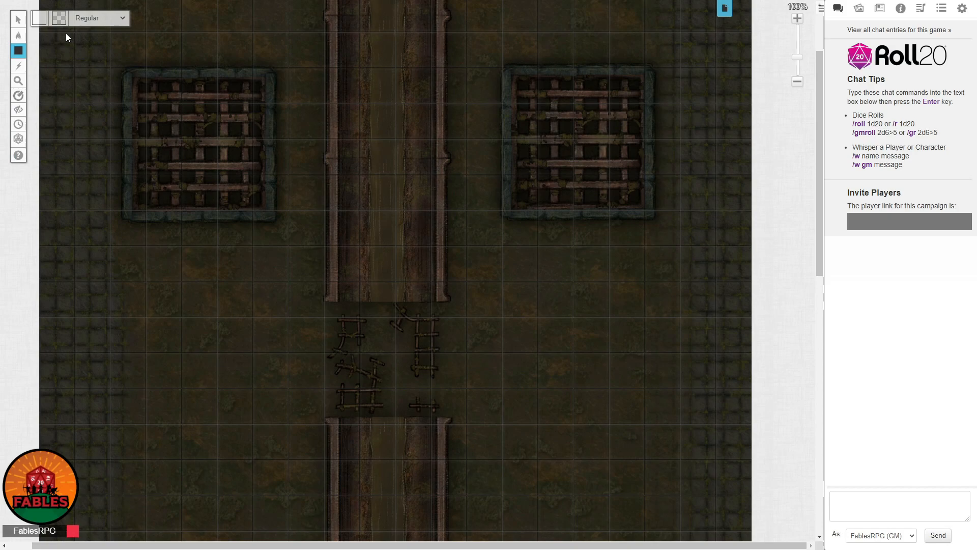
Draw a trial ellipse around the upper-left grate and delete it.
scroll(320, 195, up, 2)
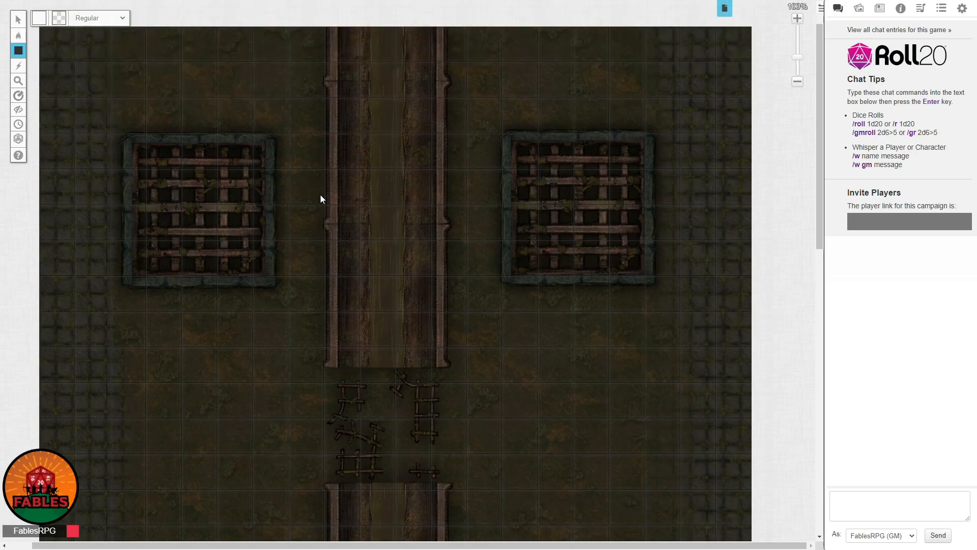
scroll(321, 195, down, 1)
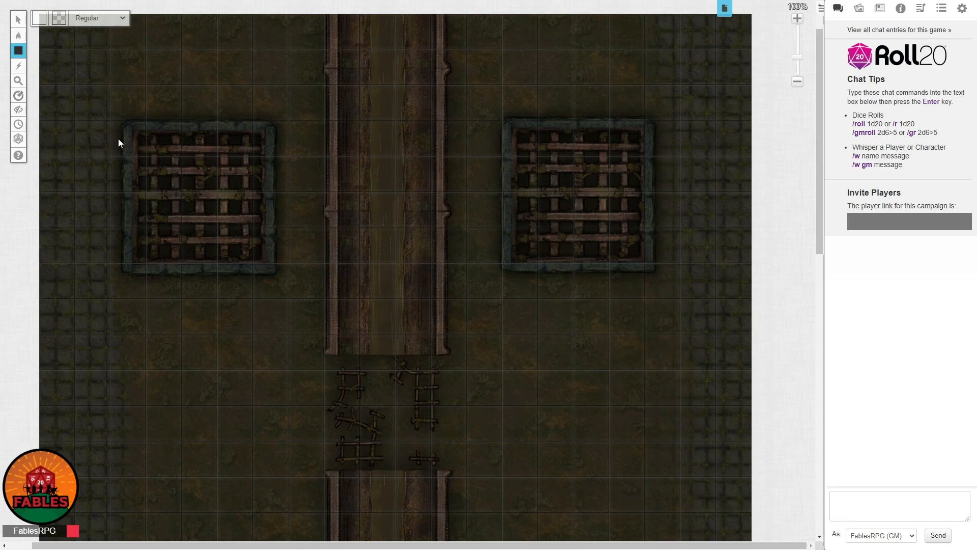
drag(221, 216, 288, 292)
drag(115, 103, 302, 267)
click(18, 18)
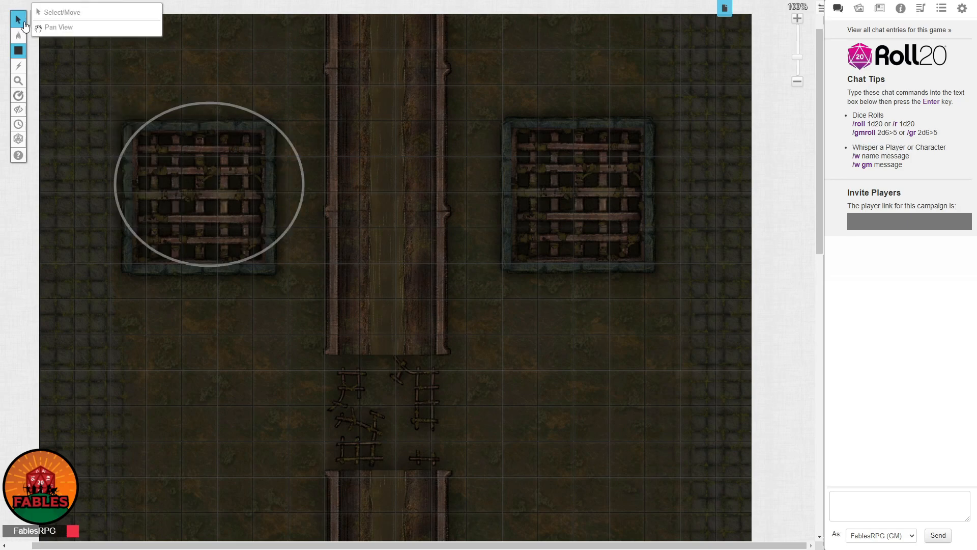
drag(115, 95, 314, 315)
drag(70, 61, 374, 298)
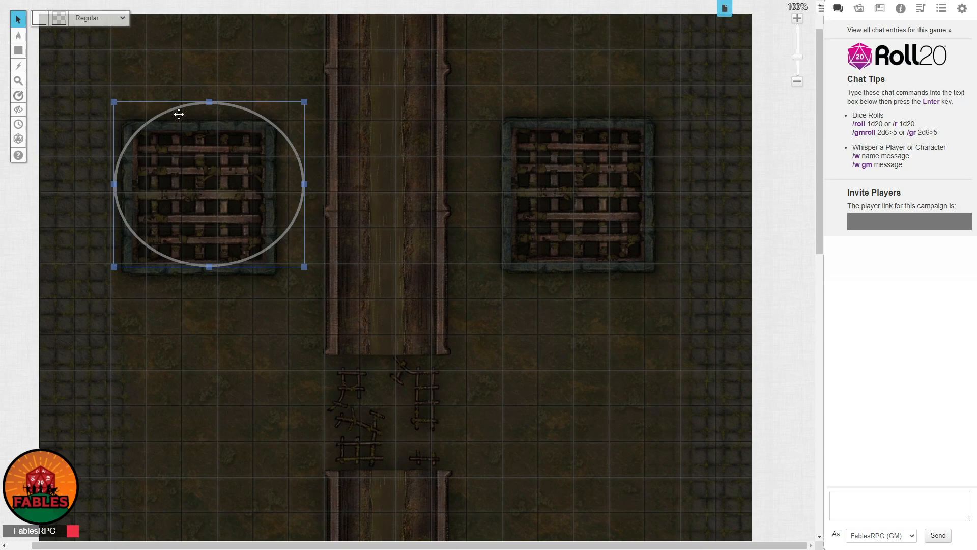
key(Delete)
Draw a rectangular light barrier along the inner frame of the upper-left grate with Draw Shape.
mouse_move(20, 50)
click(58, 46)
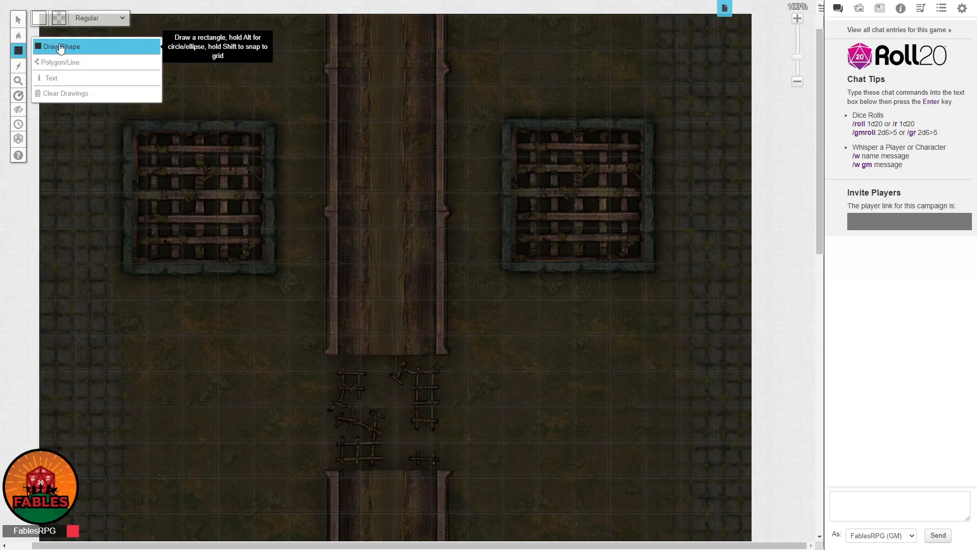
mouse_move(132, 131)
mouse_down()
mouse_move(188, 179)
mouse_move(247, 273)
mouse_move(267, 264)
mouse_up()
Copy the rectangular barrier and fit the duplicate onto the inner frame of the upper-right grate.
click(16, 16)
drag(121, 115, 301, 284)
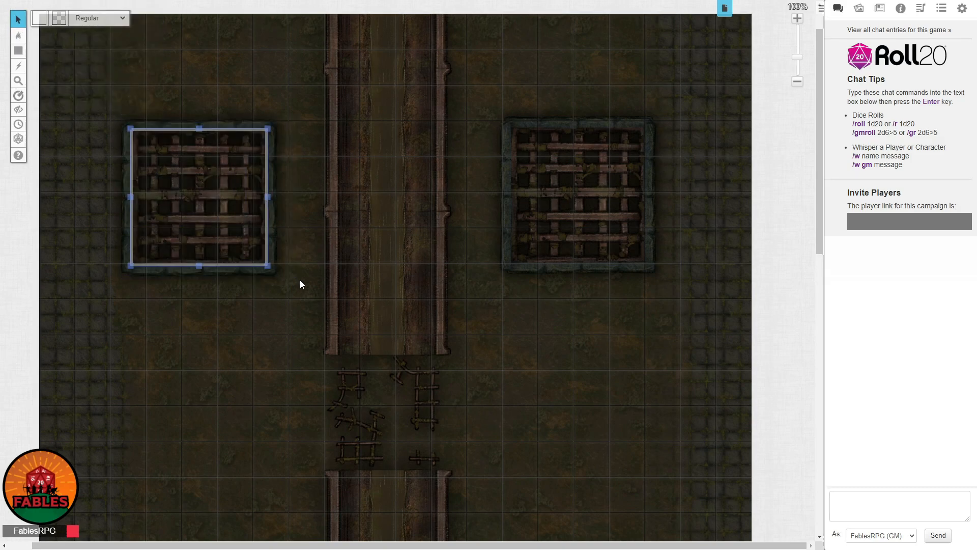
key(ctrl+c)
key(ctrl+v)
drag(566, 259, 605, 270)
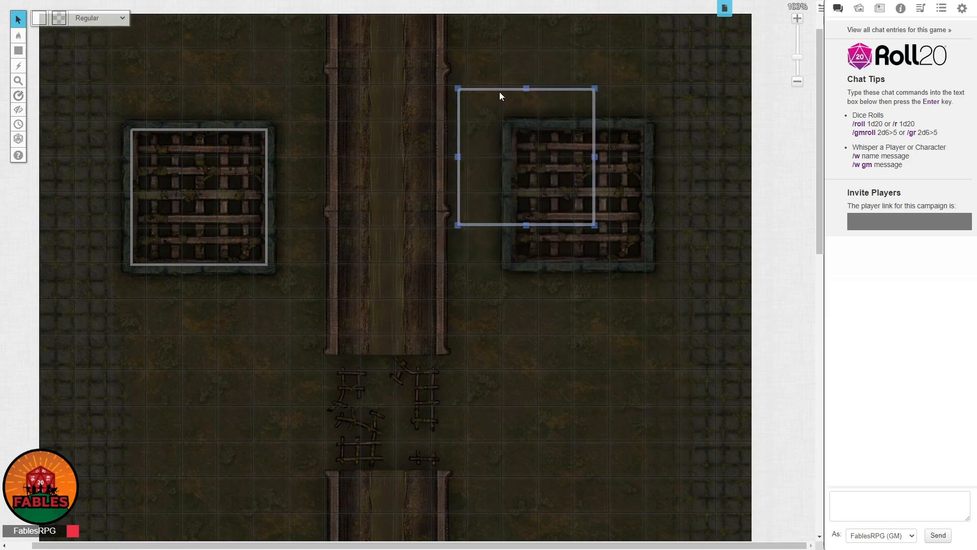
drag(499, 92, 555, 130)
right_click(554, 129)
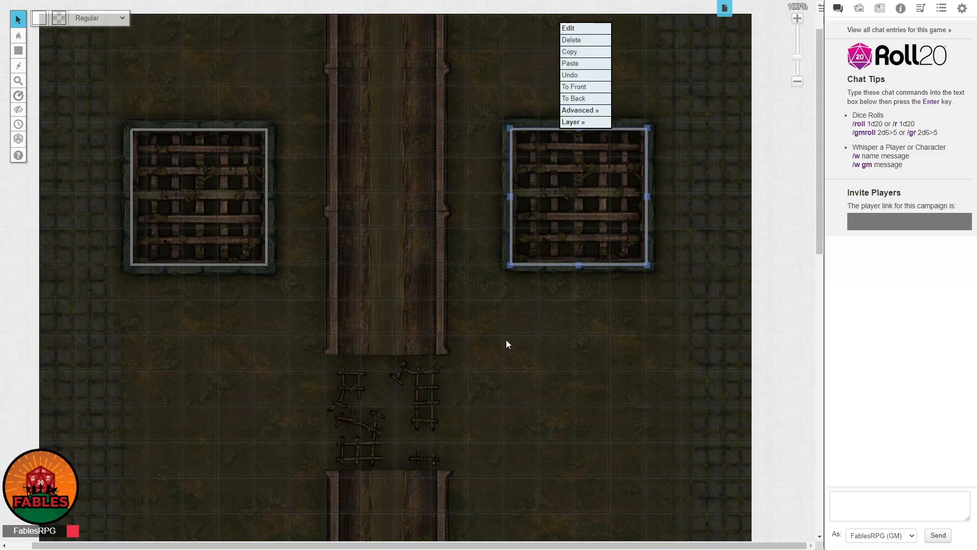
click(437, 295)
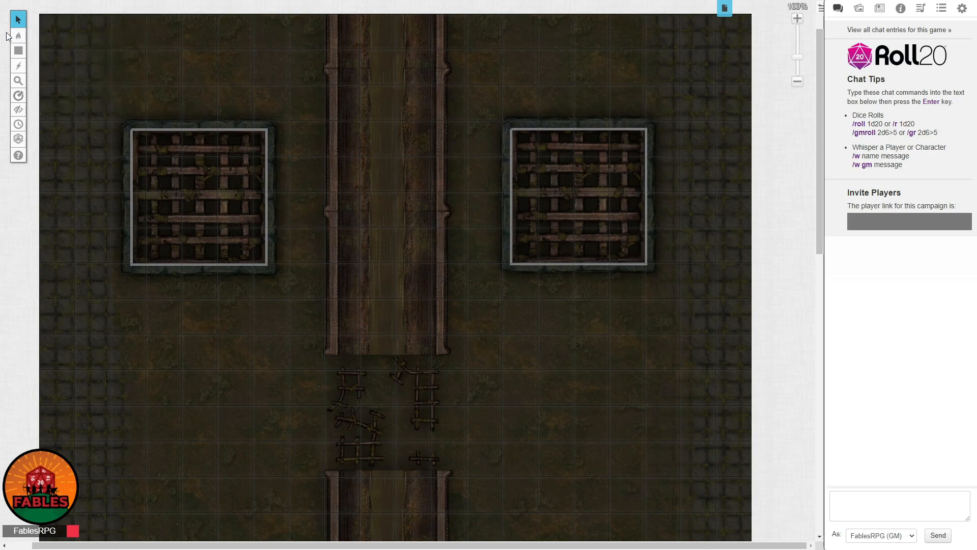
Draw a straight light barrier with Polygon/Line along the full length of the upper wooden bridge's left rail.
mouse_move(19, 51)
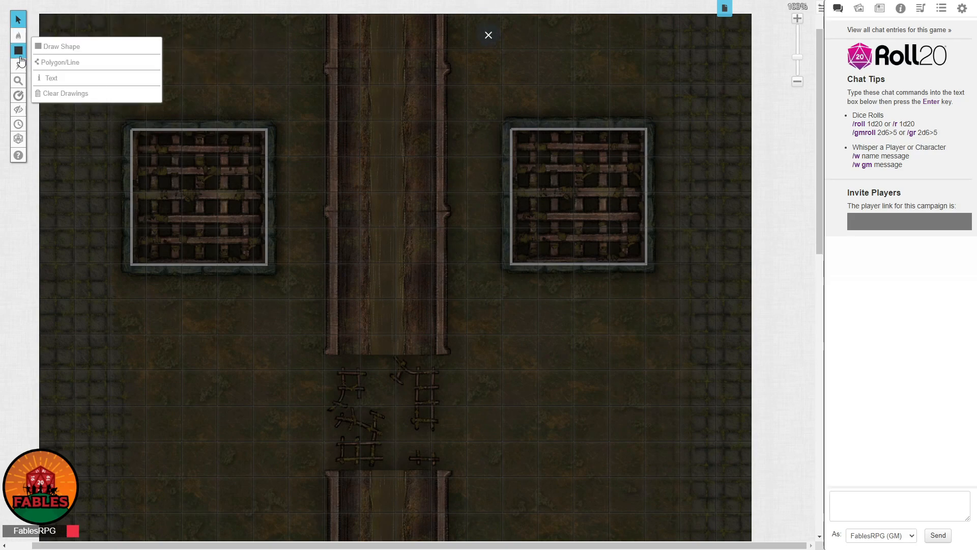
click(67, 69)
scroll(408, 85, up, 1)
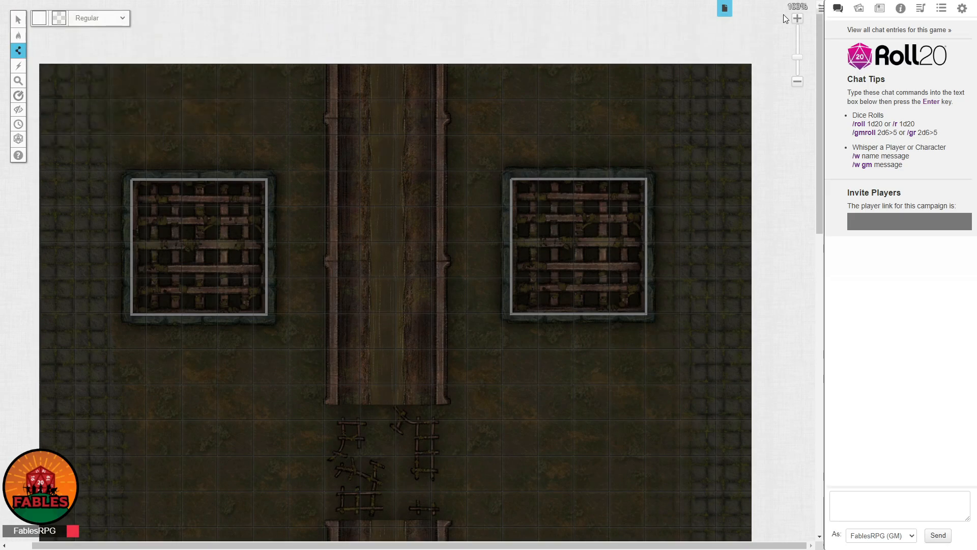
click(797, 18)
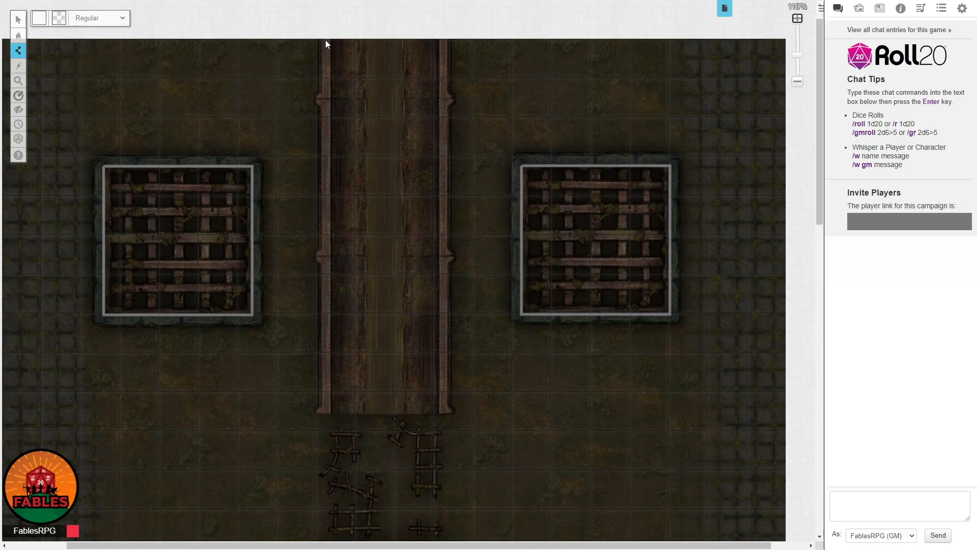
click(325, 412)
right_click(325, 412)
click(19, 20)
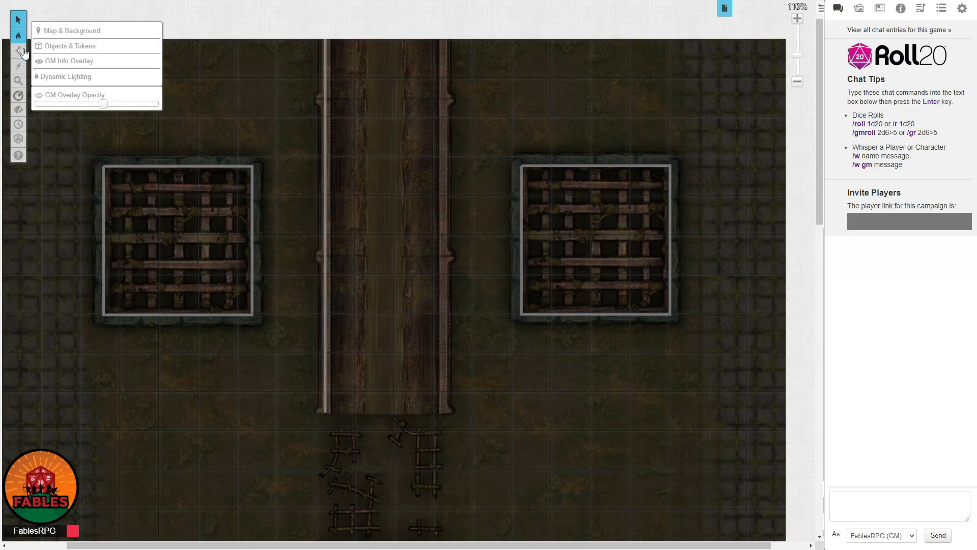
Draw a matching straight light barrier with Polygon/Line along the upper wooden bridge's right rail.
click(24, 52)
click(445, 39)
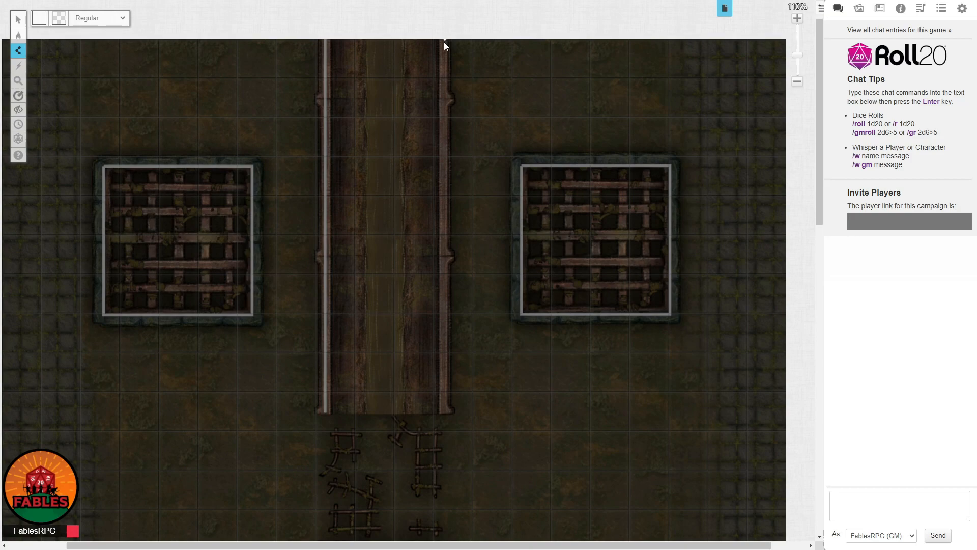
click(443, 411)
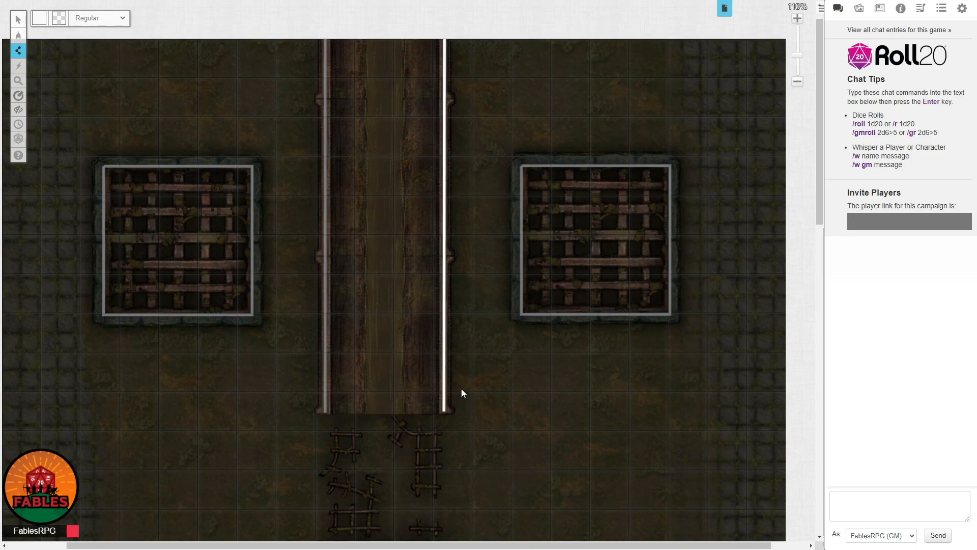
click(19, 20)
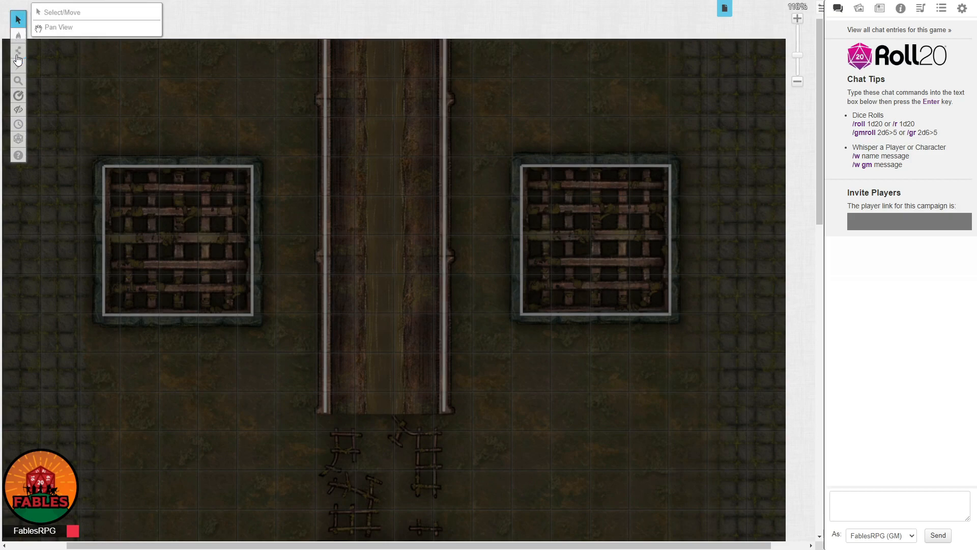
Trace a closed polygon light barrier just inside the outline of the large boulder with Polygon/Line.
click(18, 52)
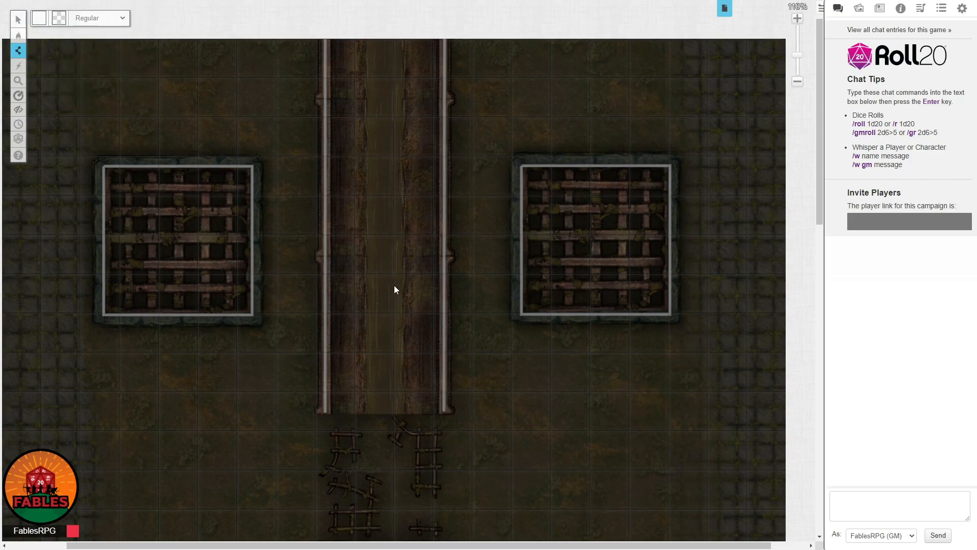
scroll(407, 255, down, 1)
scroll(348, 92, down, 5)
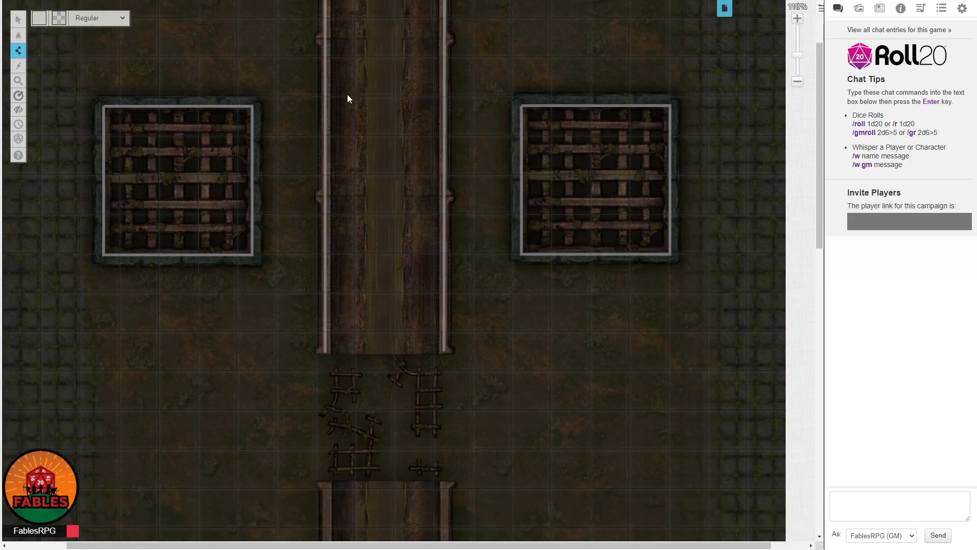
scroll(335, 344, down, 1)
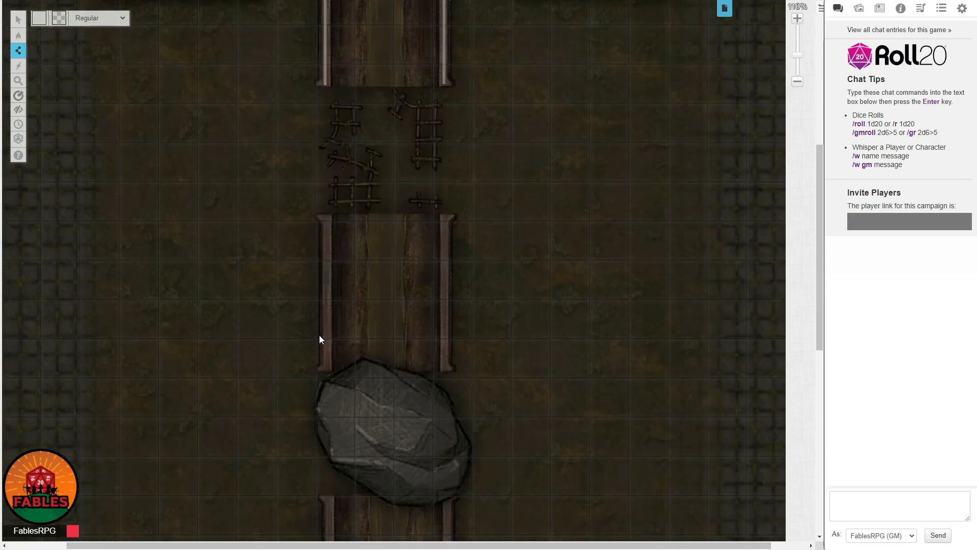
scroll(348, 411, down, 1)
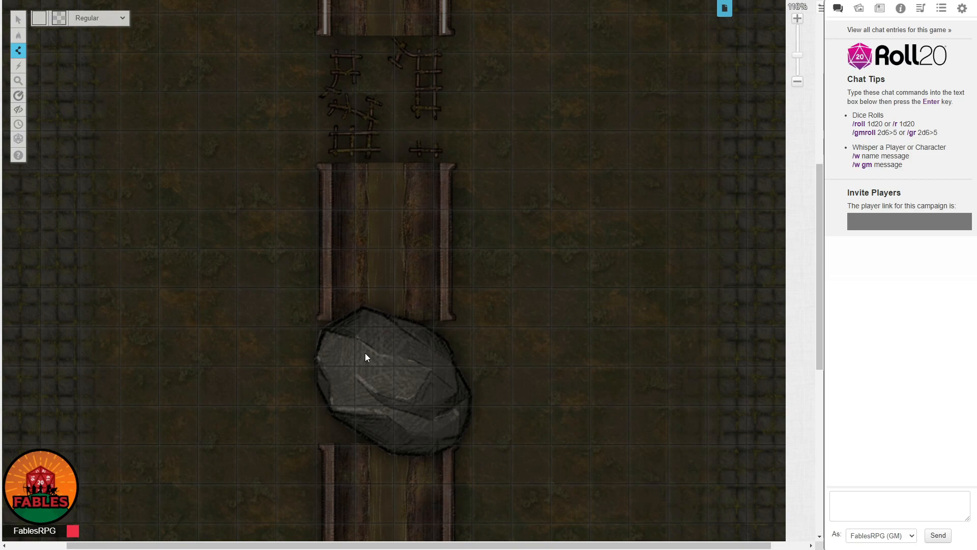
scroll(367, 341, down, 1)
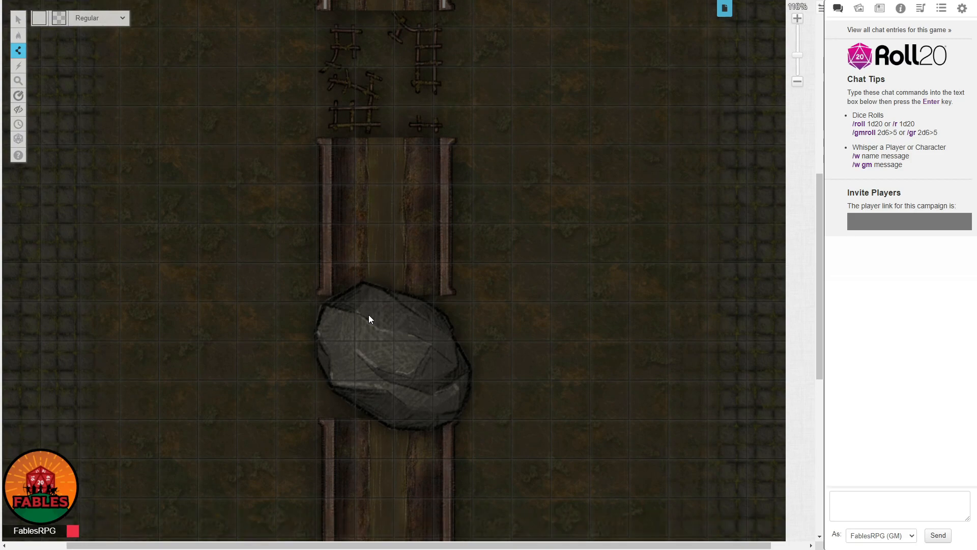
scroll(402, 181, up, 1)
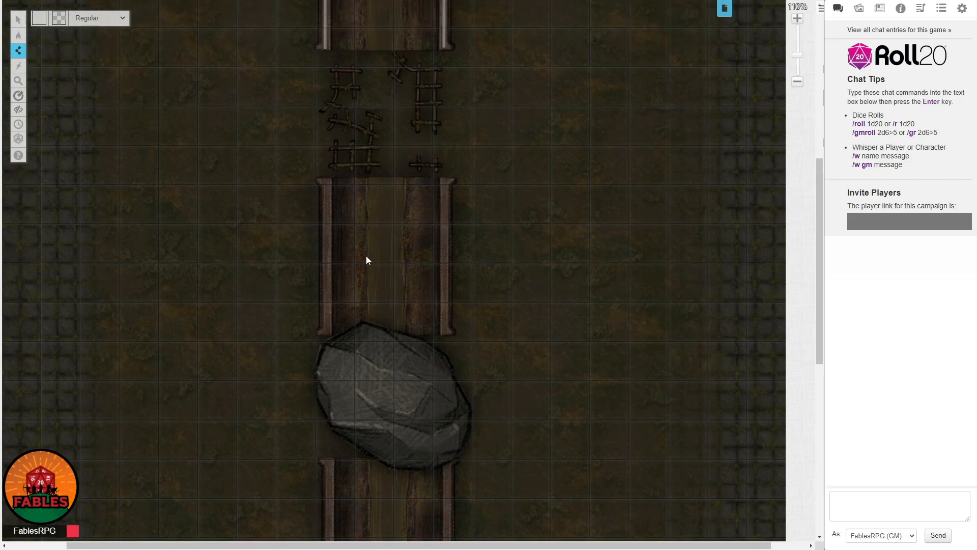
scroll(356, 275, down, 2)
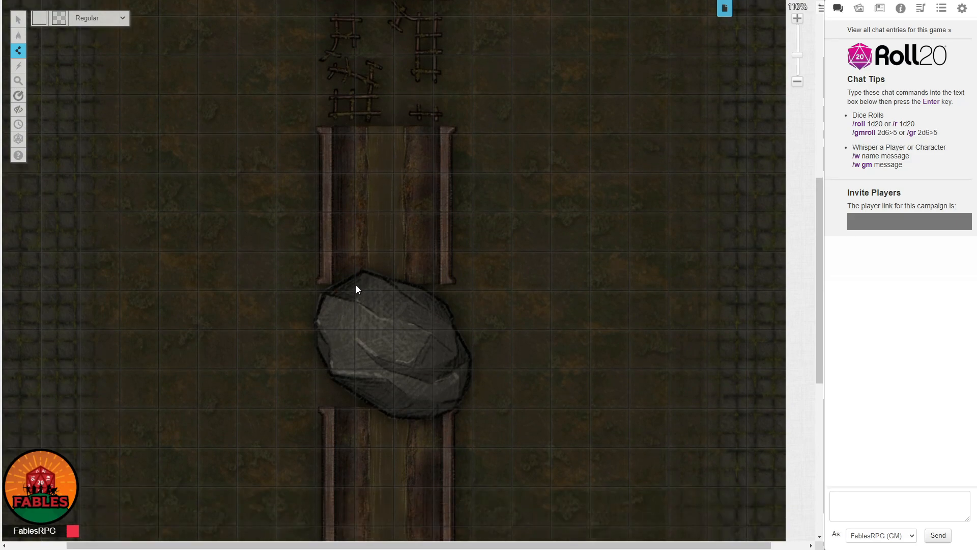
click(356, 282)
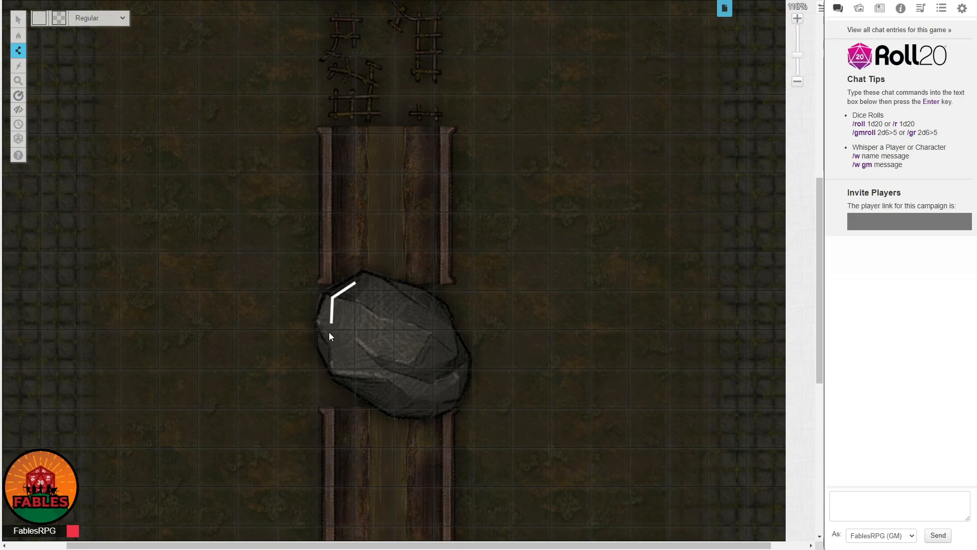
click(325, 345)
click(394, 405)
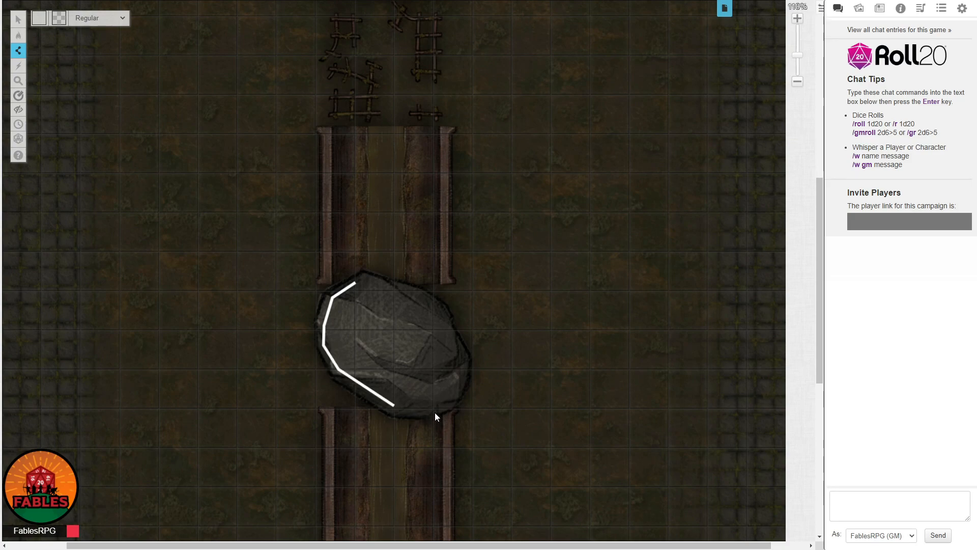
click(431, 408)
click(446, 400)
click(459, 358)
click(442, 329)
click(429, 303)
click(377, 289)
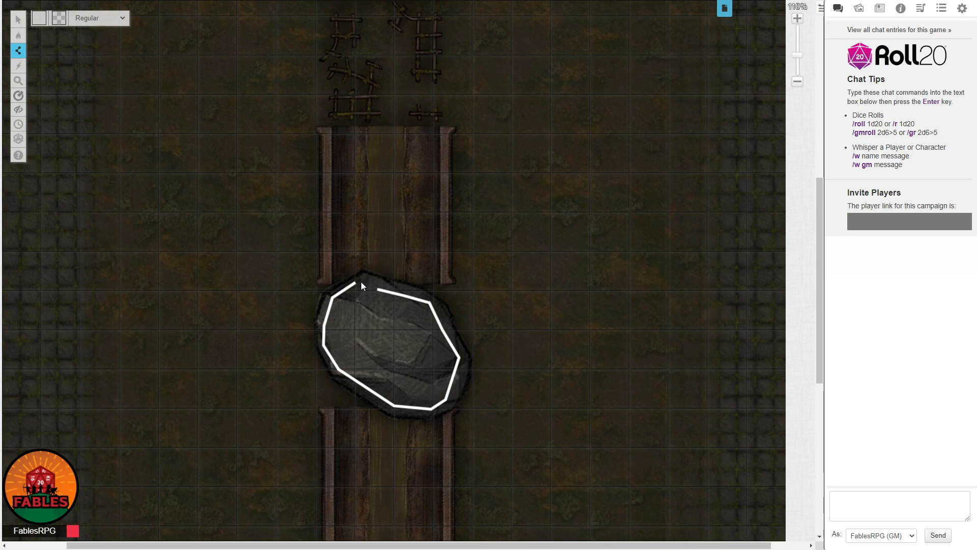
click(357, 282)
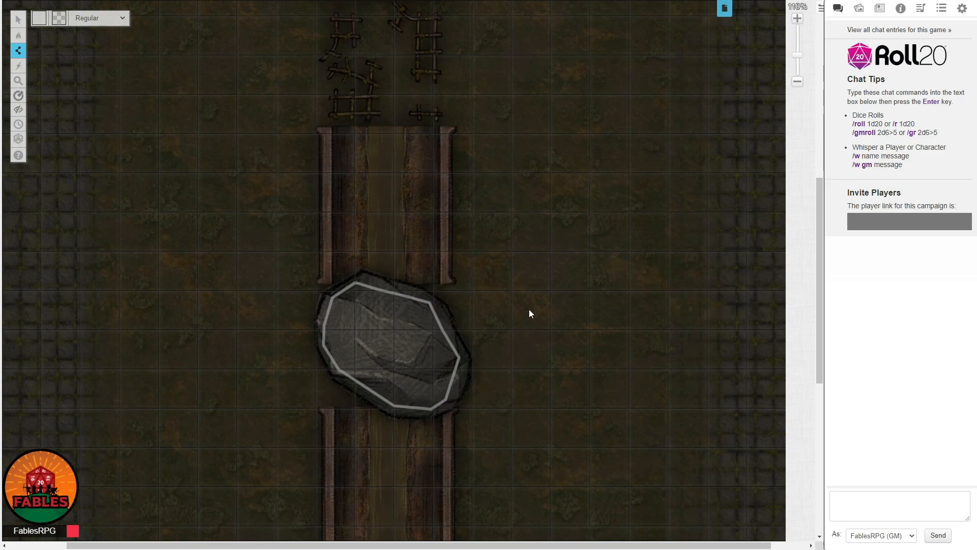
click(19, 20)
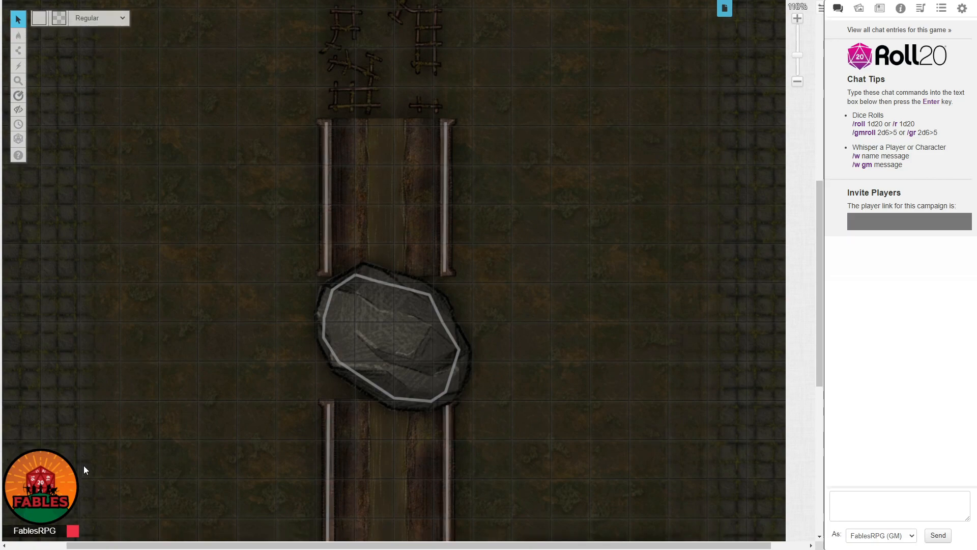
Review the light barriers around the boulder, the lower bridge rails and the two lower grates, clearing the lower-left grate barrier's selection.
scroll(396, 338, down, 3)
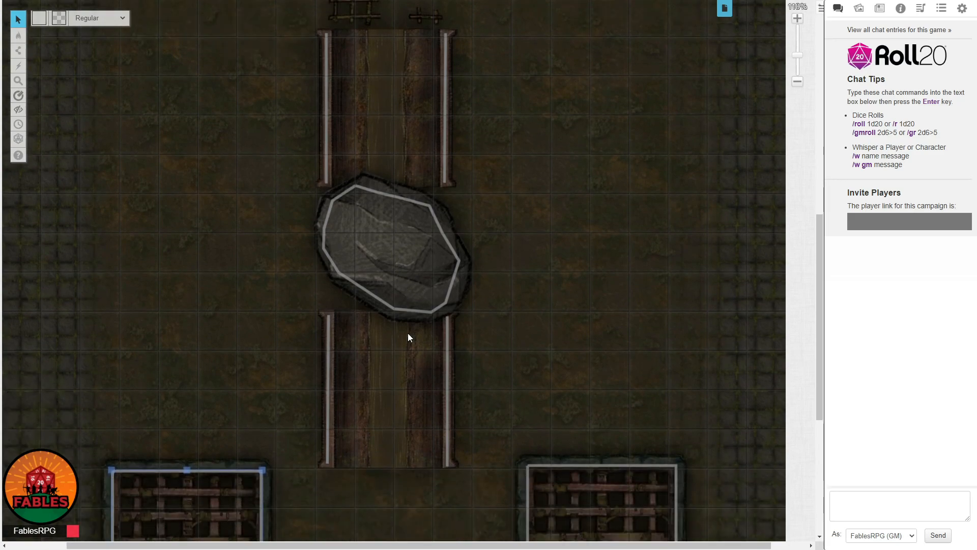
scroll(419, 247, down, 7)
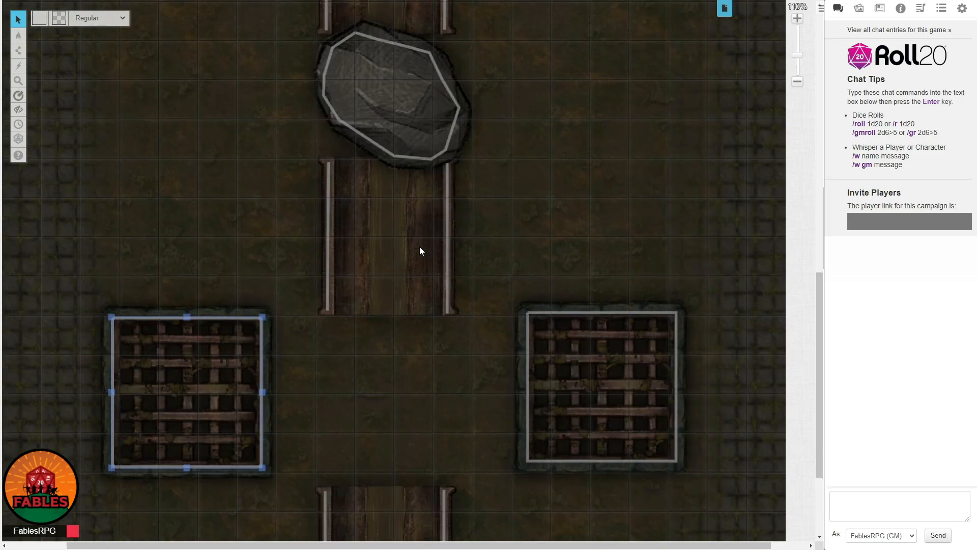
scroll(435, 252, up, 2)
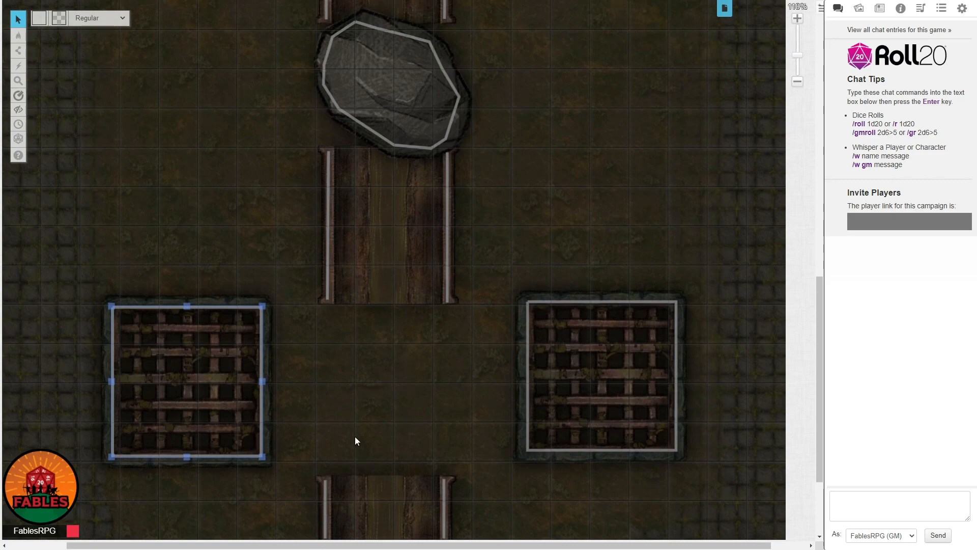
scroll(320, 387, up, 1)
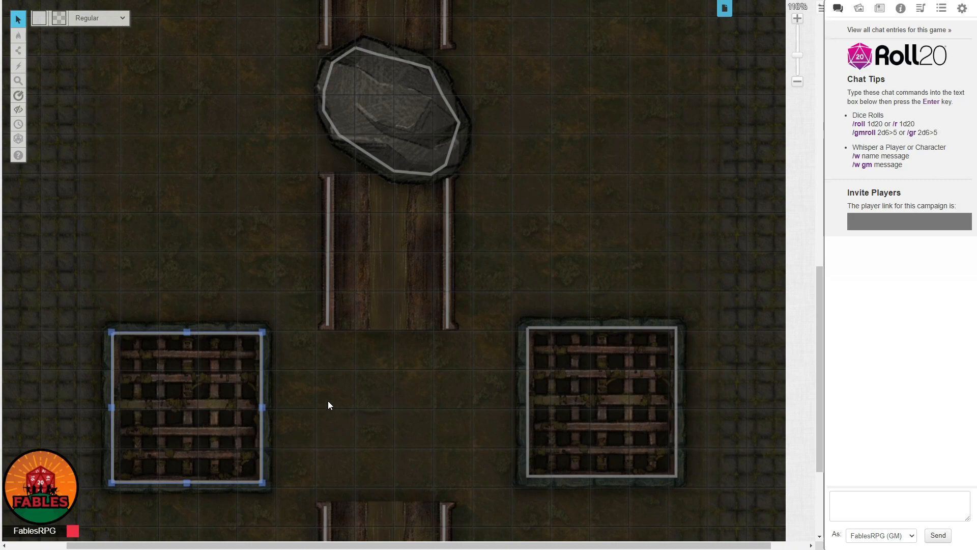
scroll(465, 463, up, 3)
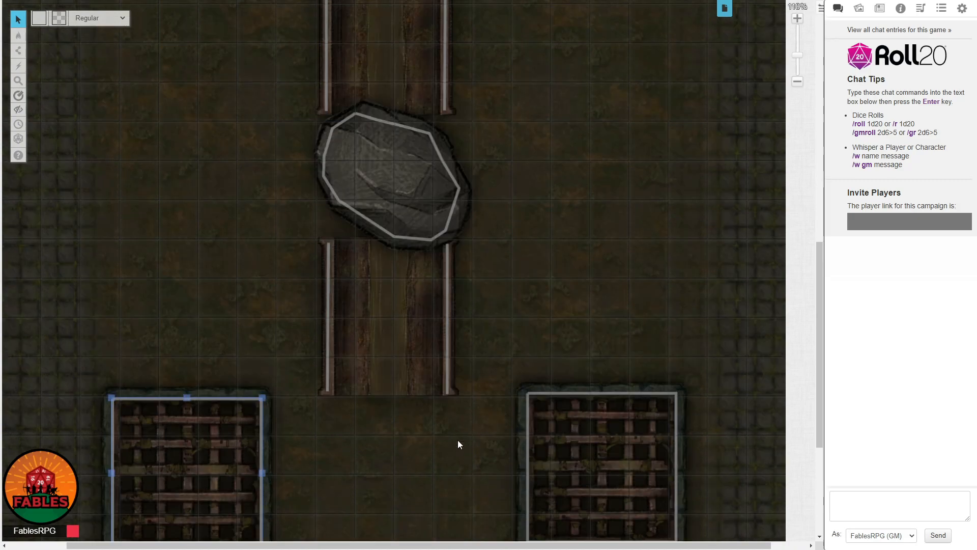
scroll(457, 440, down, 3)
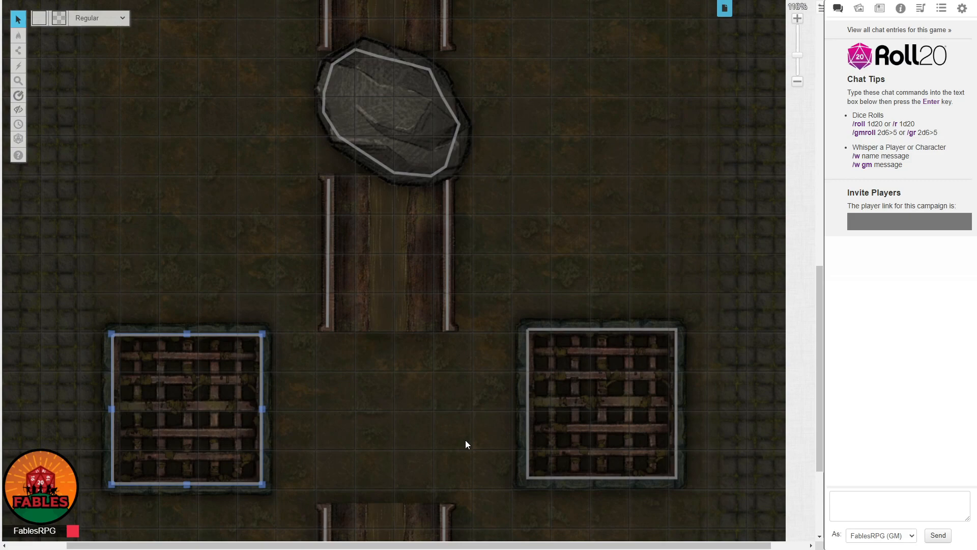
click(354, 436)
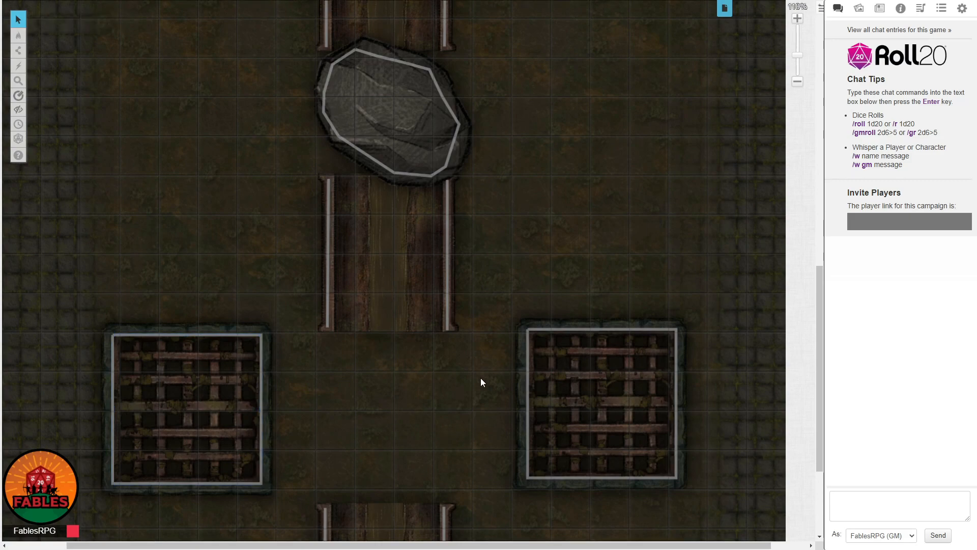
scroll(307, 233, up, 4)
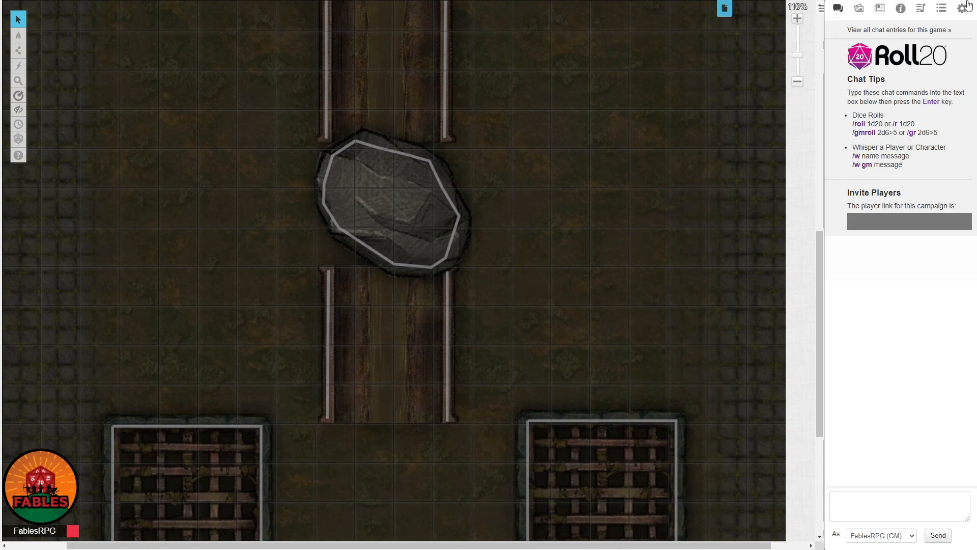
Place token_1 (37).png from My Library on the map to the right of the boulder and open its layer options.
click(858, 8)
drag(874, 254, 609, 208)
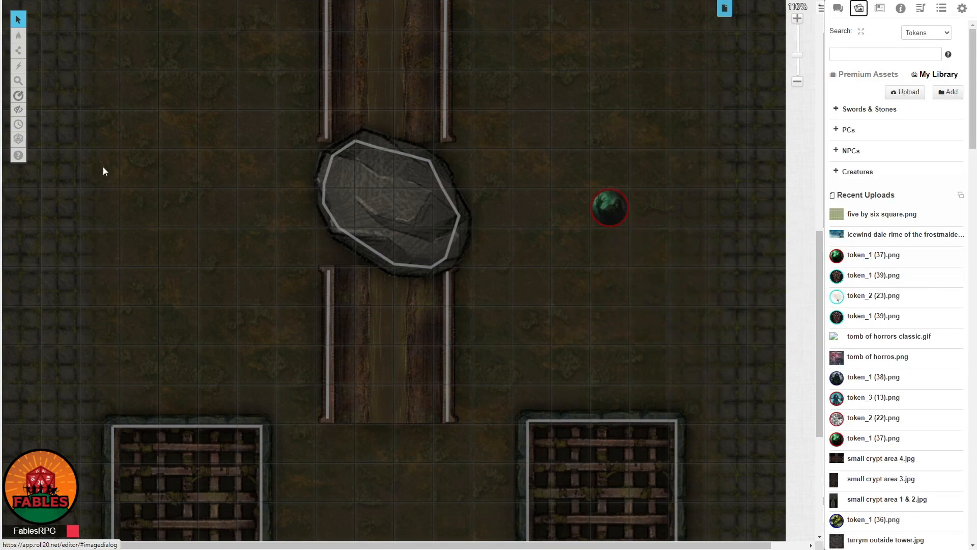
mouse_move(18, 40)
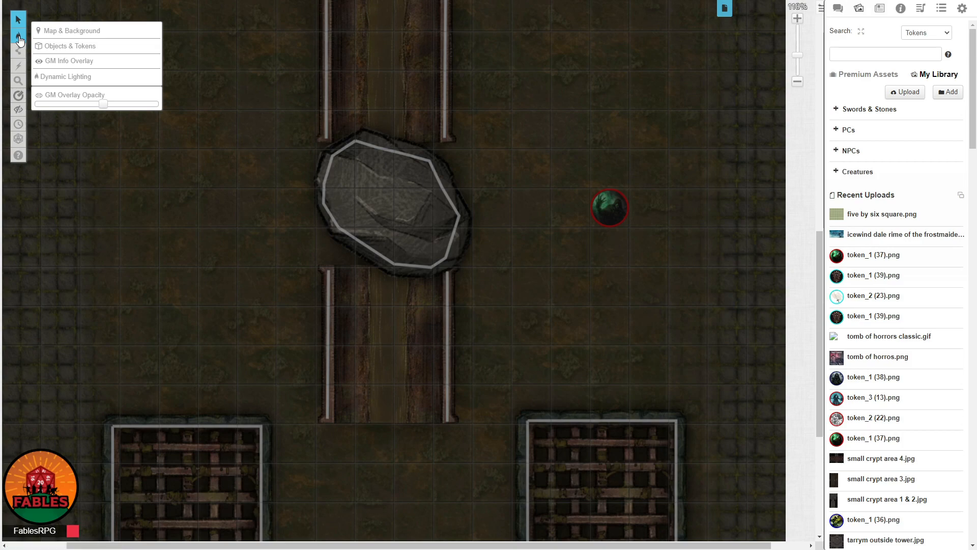
right_click(608, 211)
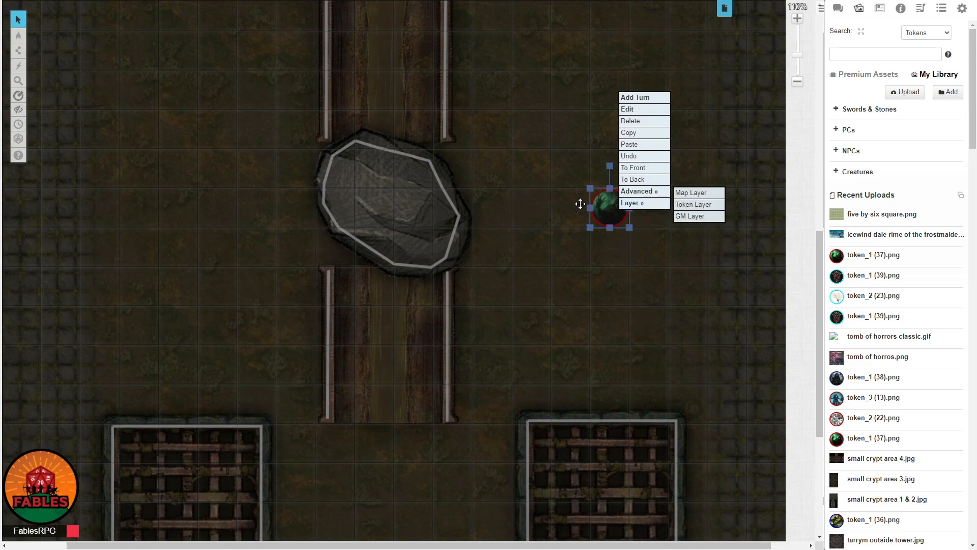
Look at the map on the Objects & Tokens layer and return to the Dynamic Lighting layer.
mouse_move(19, 35)
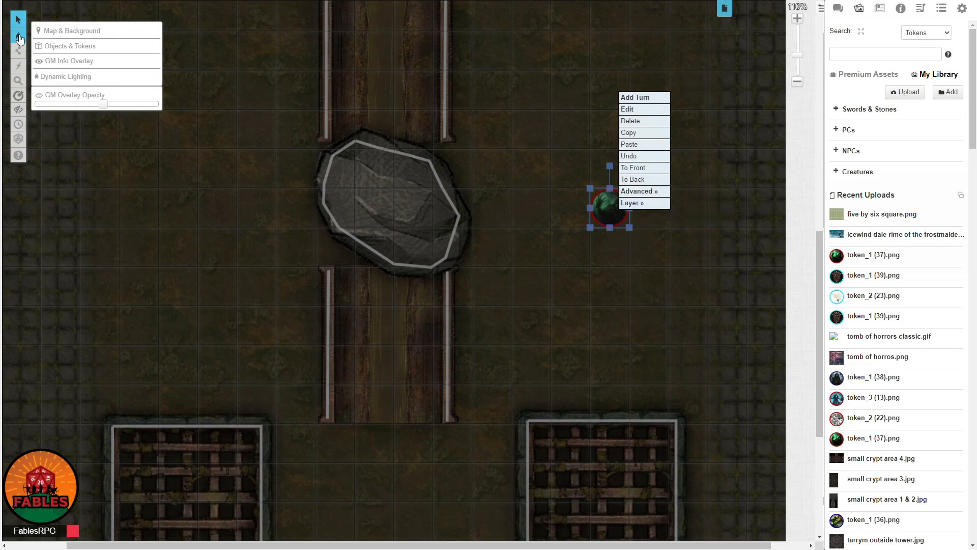
click(73, 47)
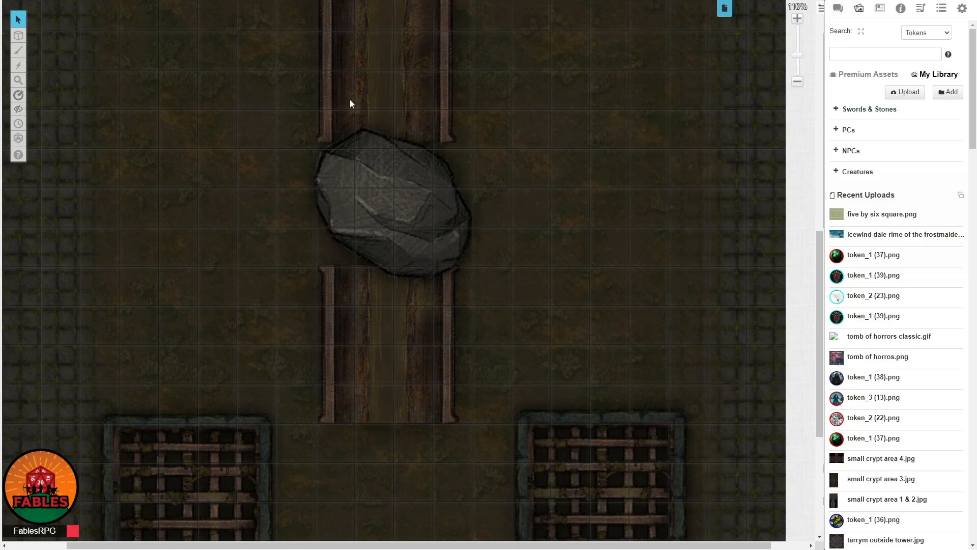
mouse_move(18, 35)
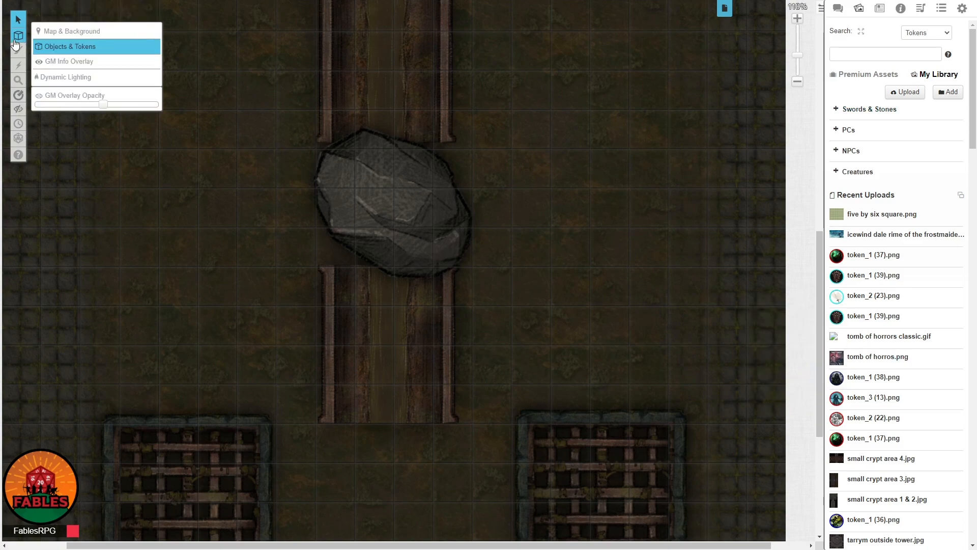
click(66, 77)
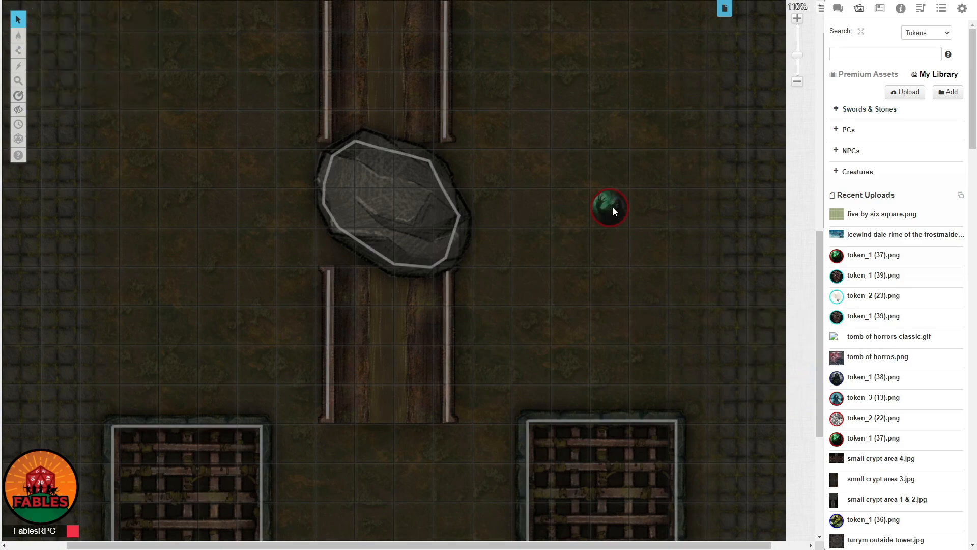
Move the token beside the boulder to the Token Layer and switch the map to the Objects & Tokens layer.
right_click(613, 206)
mouse_move(650, 200)
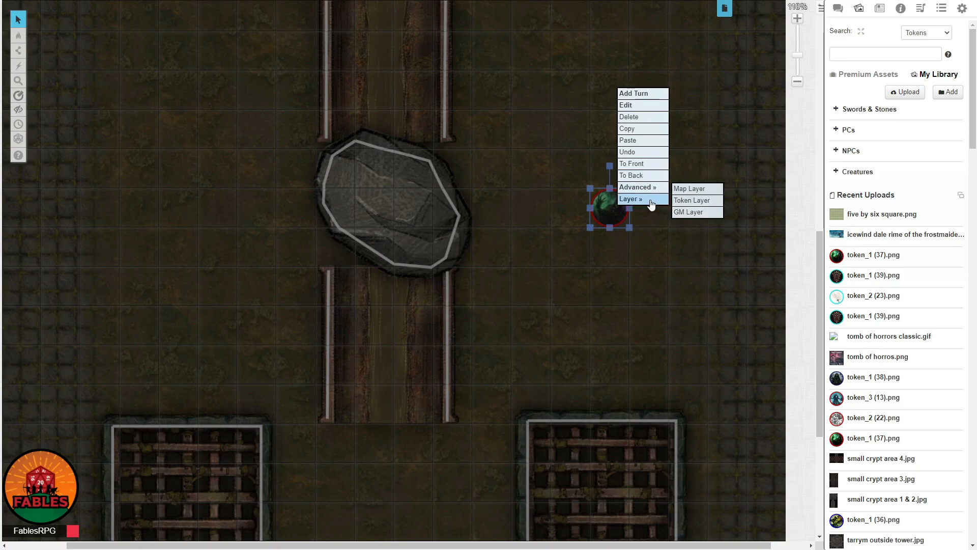
click(692, 200)
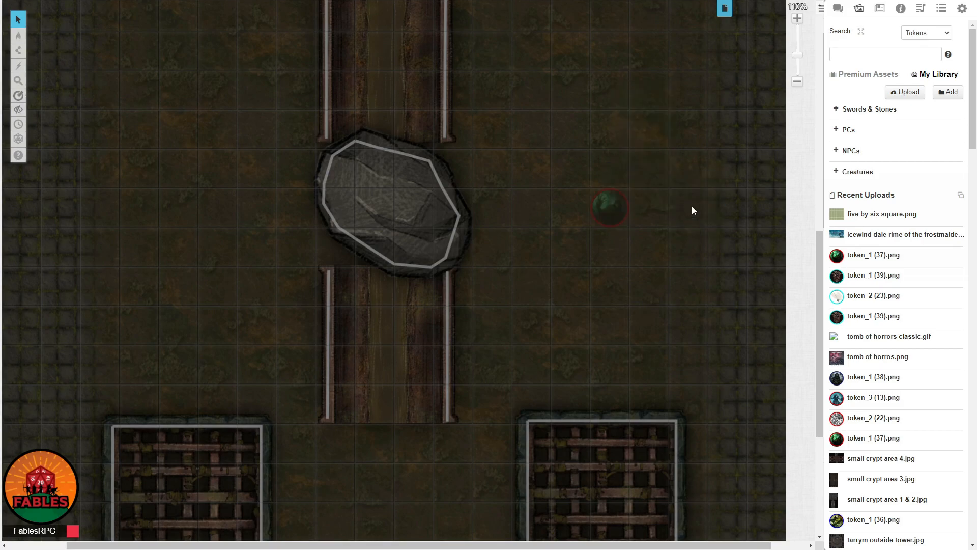
mouse_move(18, 35)
click(66, 44)
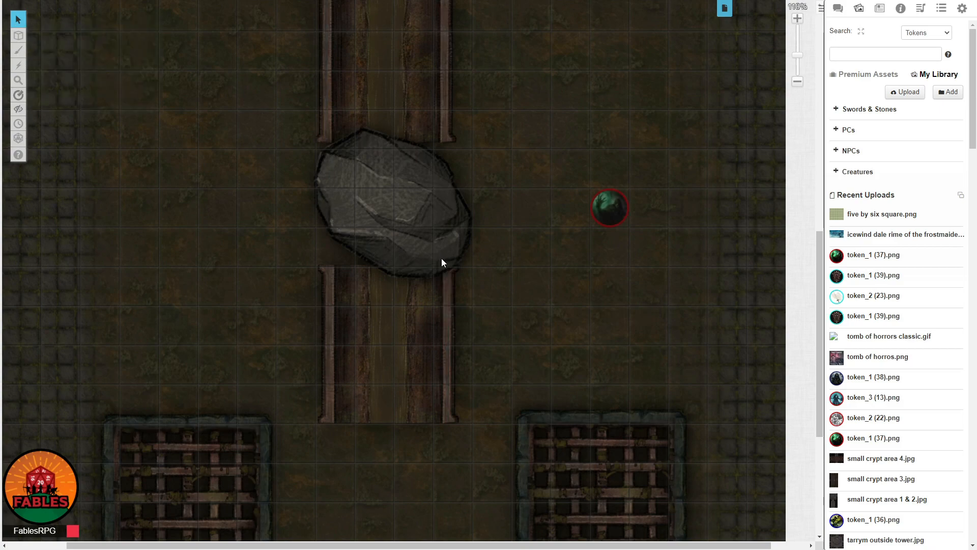
Check the Tester character's journal visibility and control permissions, save its settings and close the character.
click(879, 8)
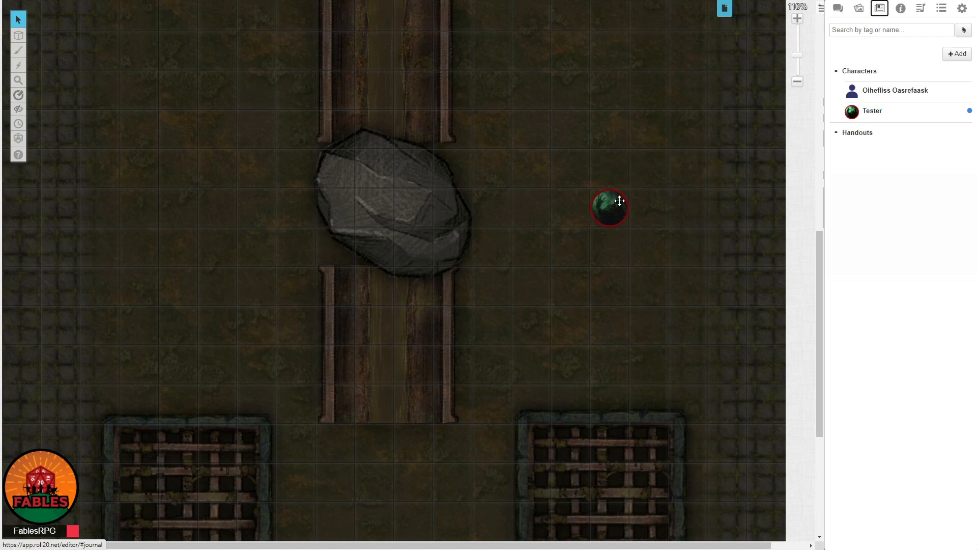
click(868, 112)
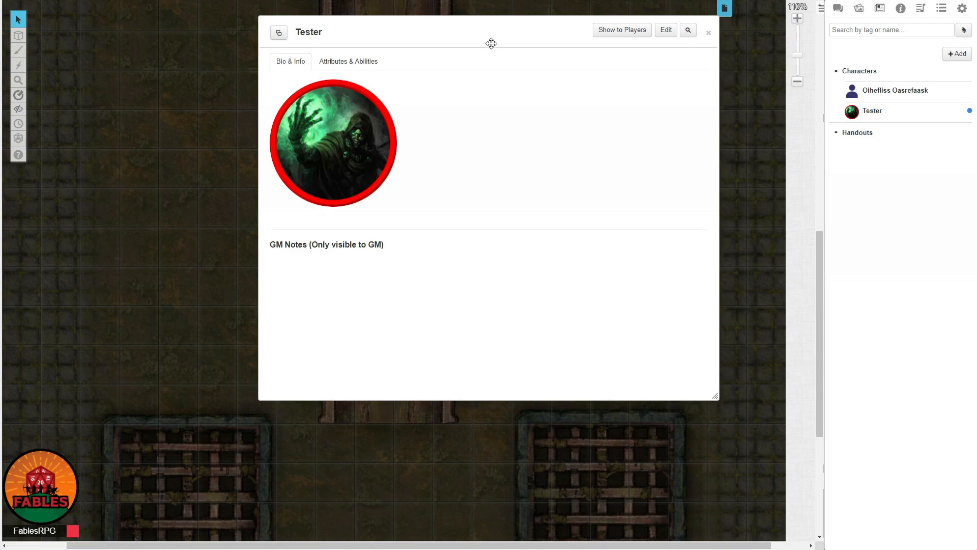
click(666, 28)
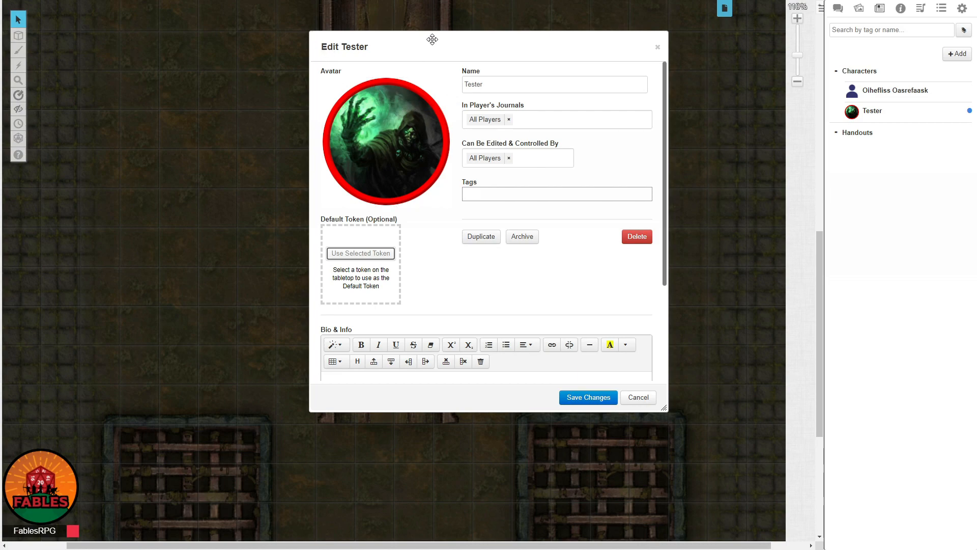
drag(432, 38, 223, 48)
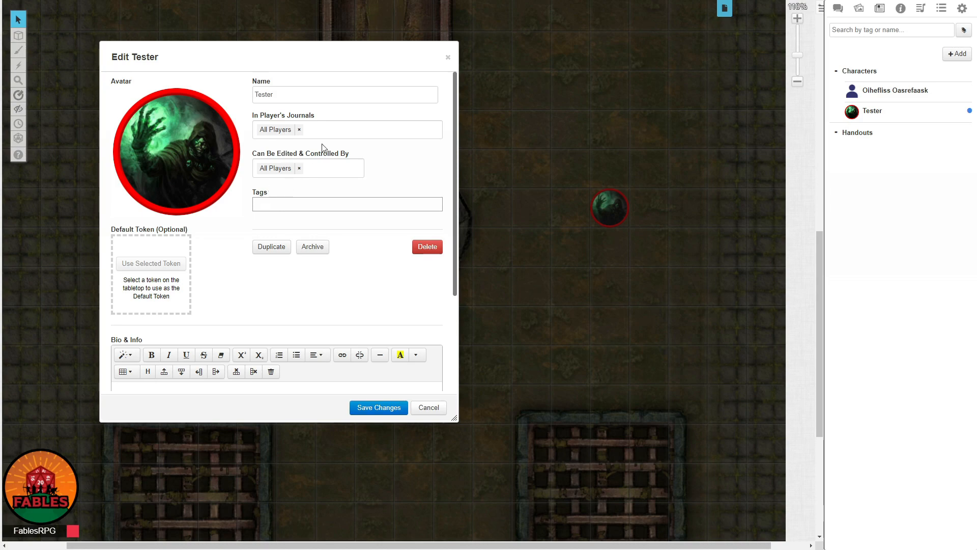
click(384, 406)
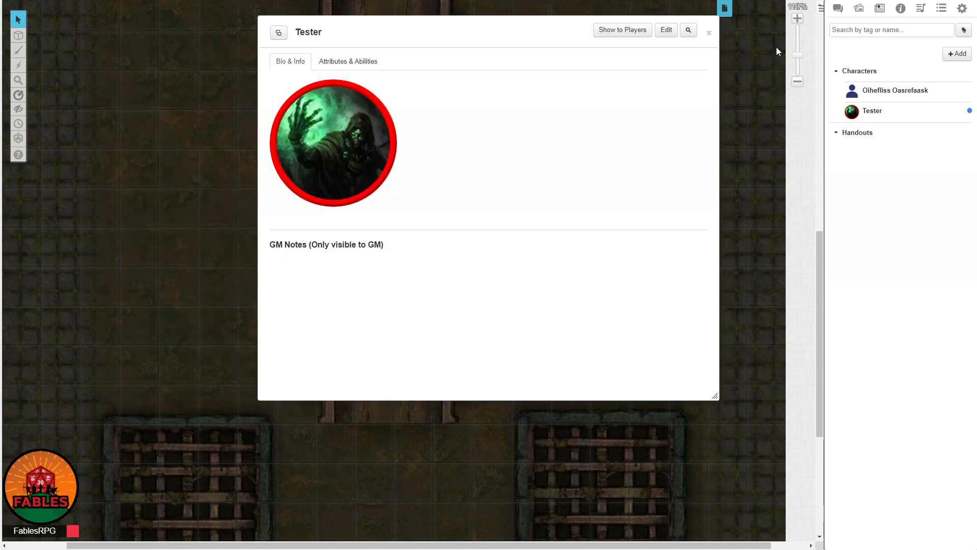
click(709, 33)
Open the settings of the token beside the boulder and make it represent the character Tester.
right_click(621, 205)
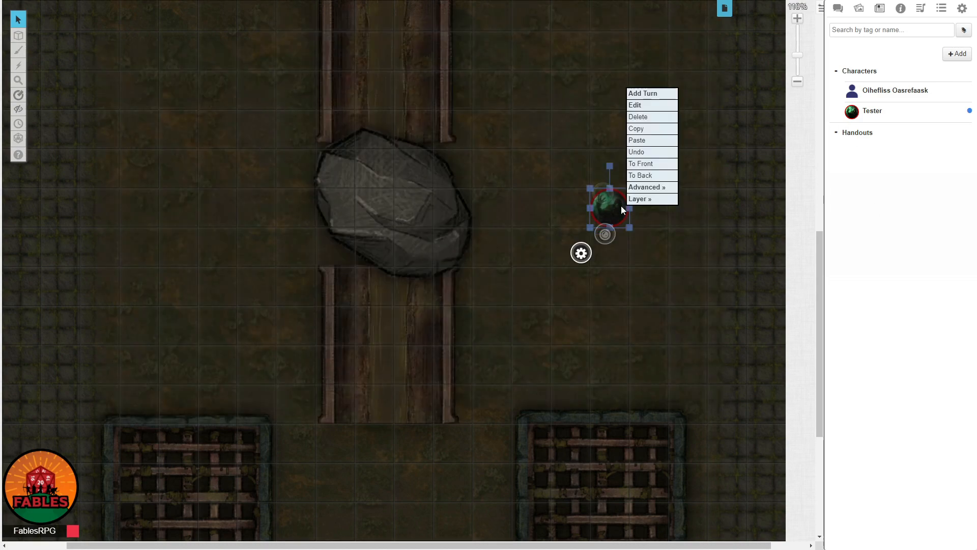
click(620, 207)
click(581, 252)
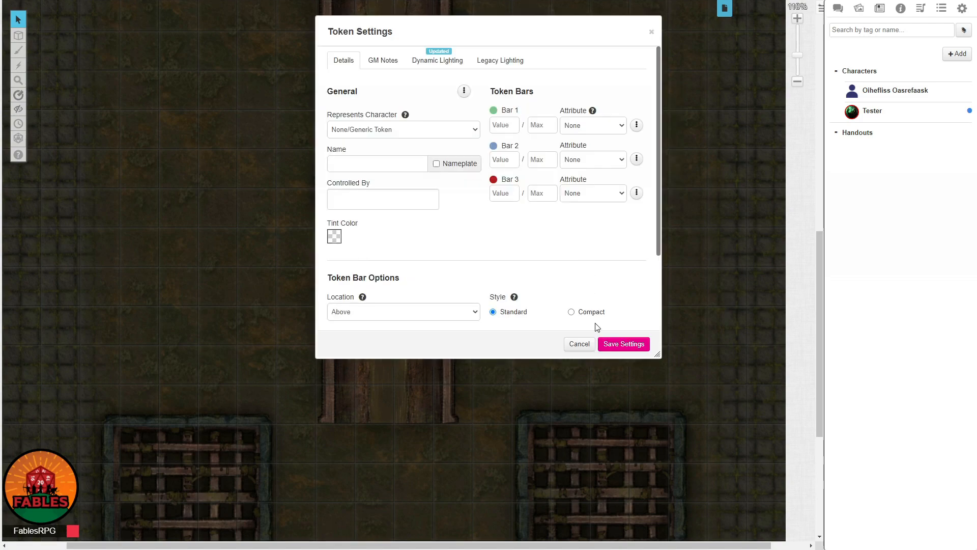
click(399, 133)
click(399, 157)
drag(457, 31, 234, 34)
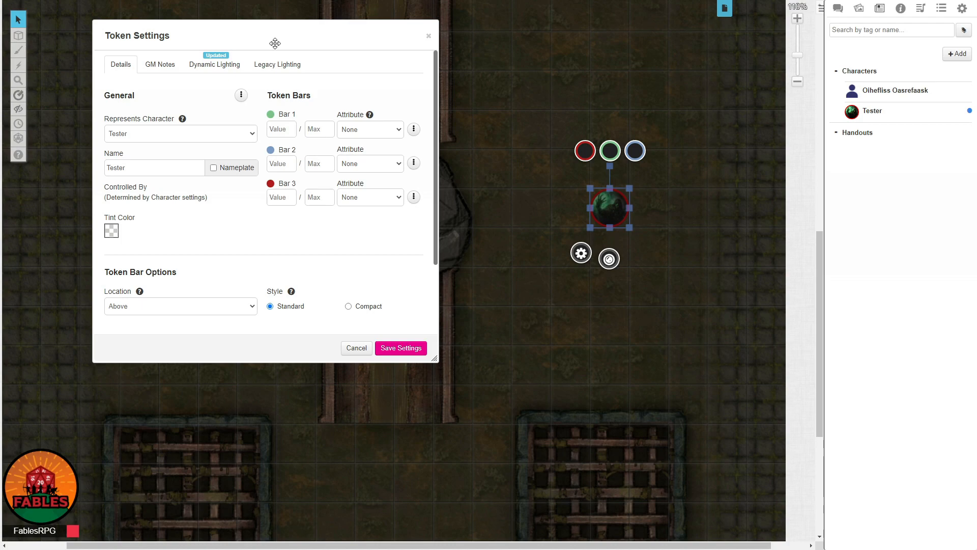
Turn on Vision in the token's dynamic lighting settings and review the field-of-vision and light emission options.
click(185, 64)
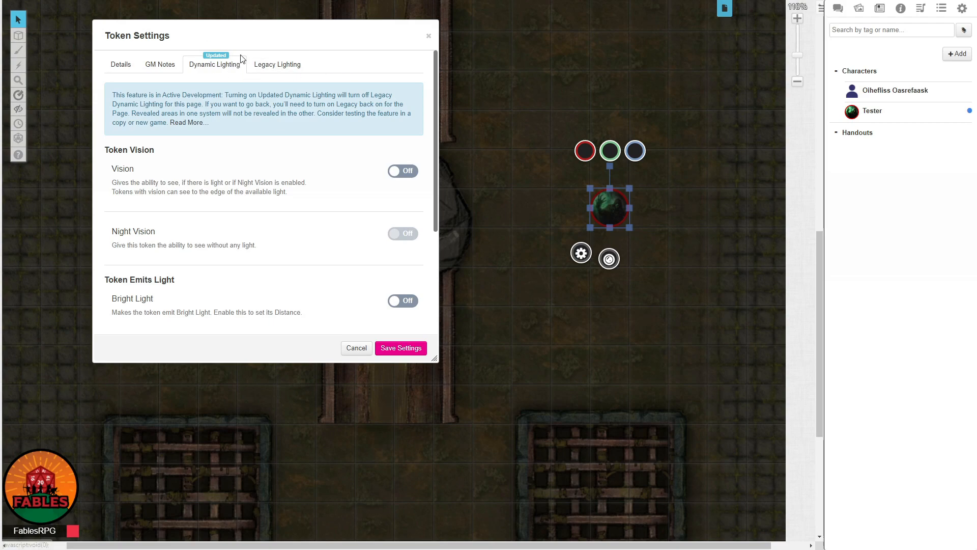
click(401, 172)
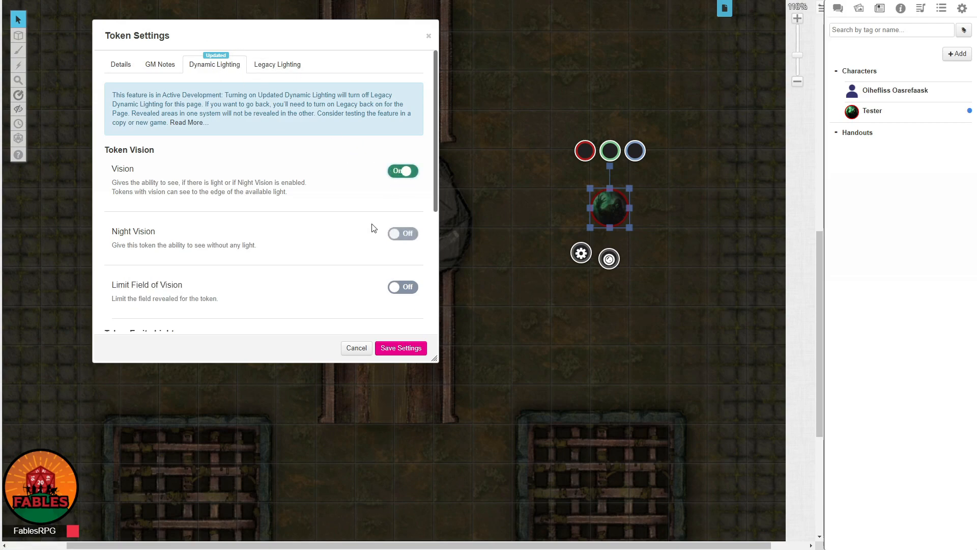
scroll(338, 262, down, 2)
scroll(306, 219, down, 5)
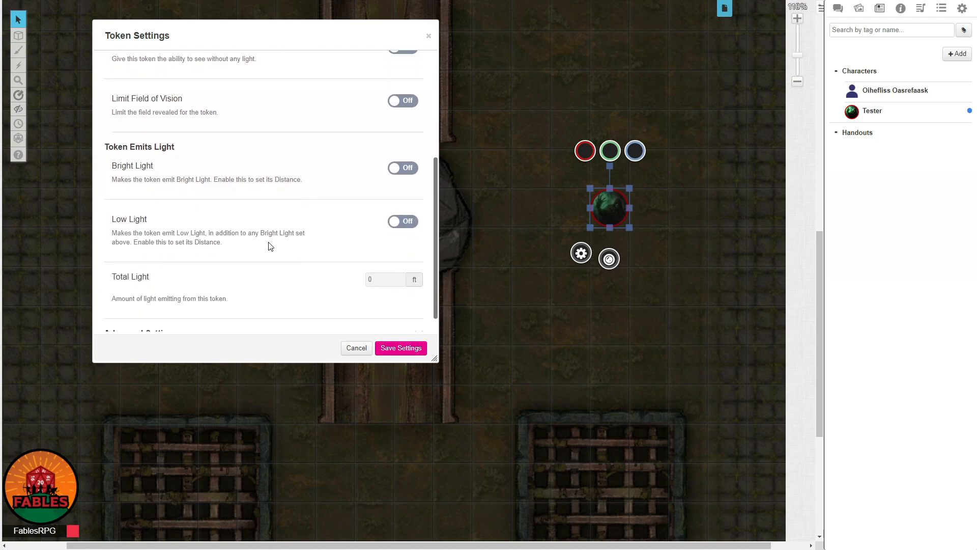
scroll(219, 246, up, 3)
scroll(229, 262, down, 3)
scroll(288, 245, up, 3)
scroll(292, 173, down, 3)
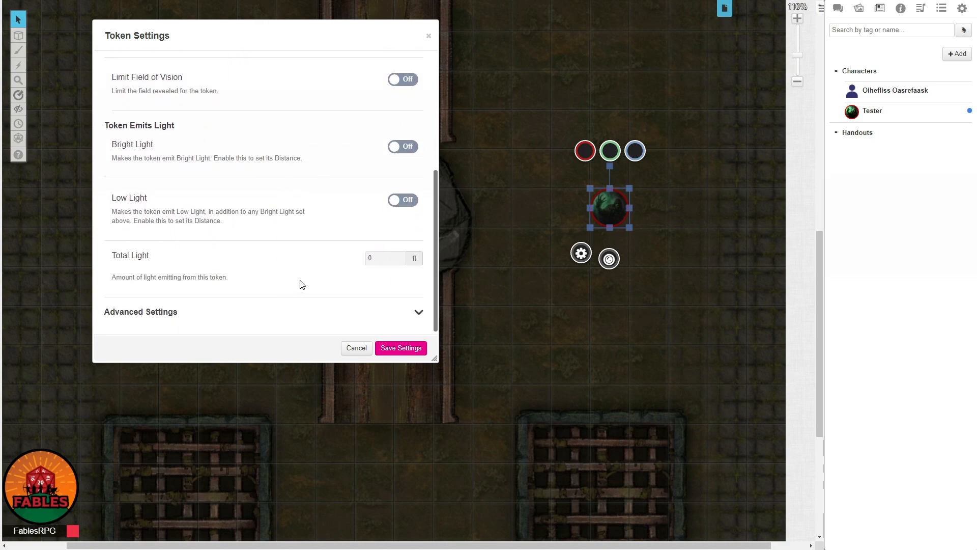
scroll(321, 209, up, 3)
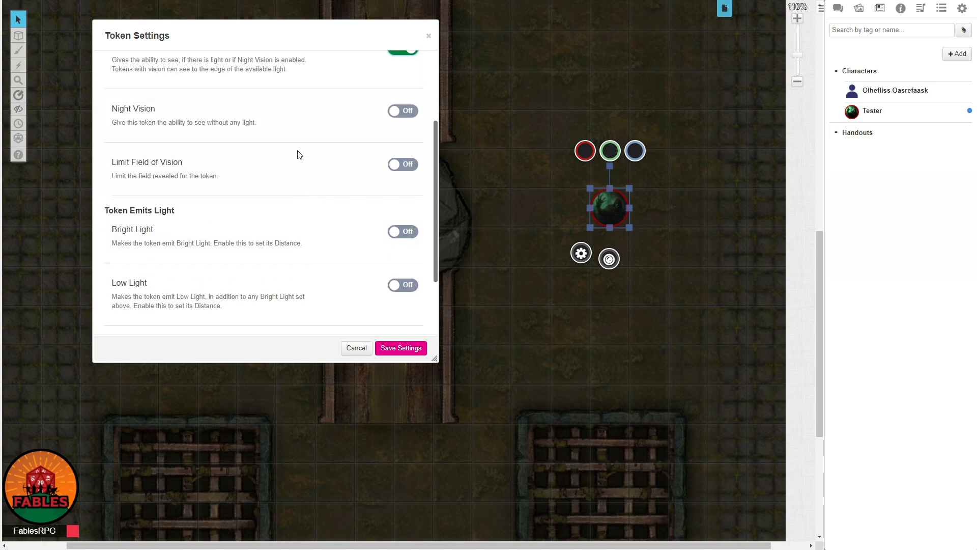
Enable Night Vision for the token with a distance of 60 ft and save the token settings.
click(401, 111)
click(383, 141)
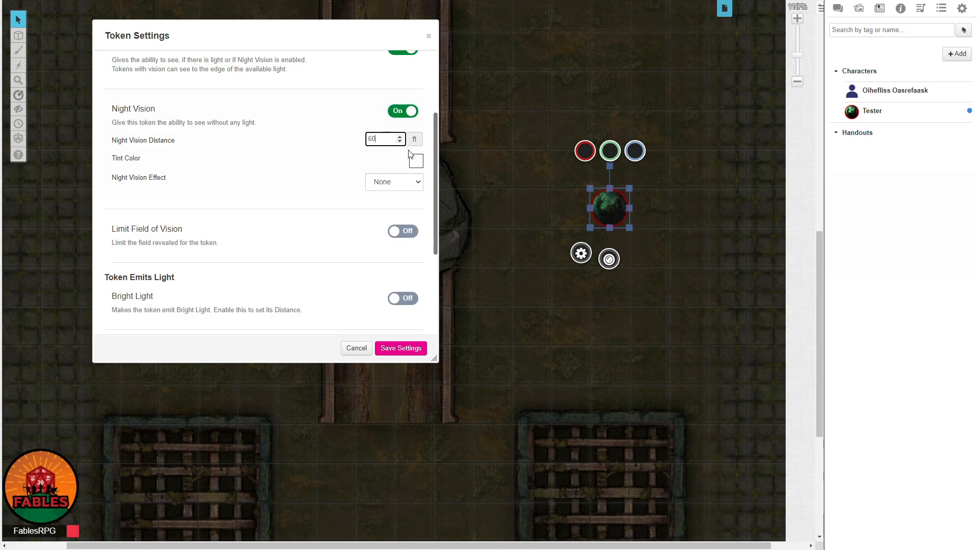
click(432, 191)
click(401, 349)
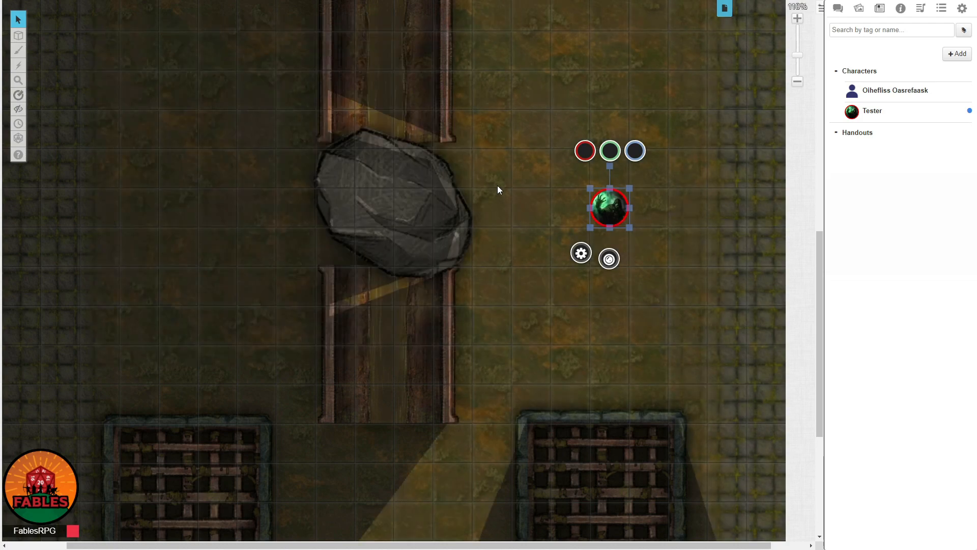
Check the token's lit area around the boulder, bridge and grates, and re-join the game as a player.
scroll(458, 131, up, 3)
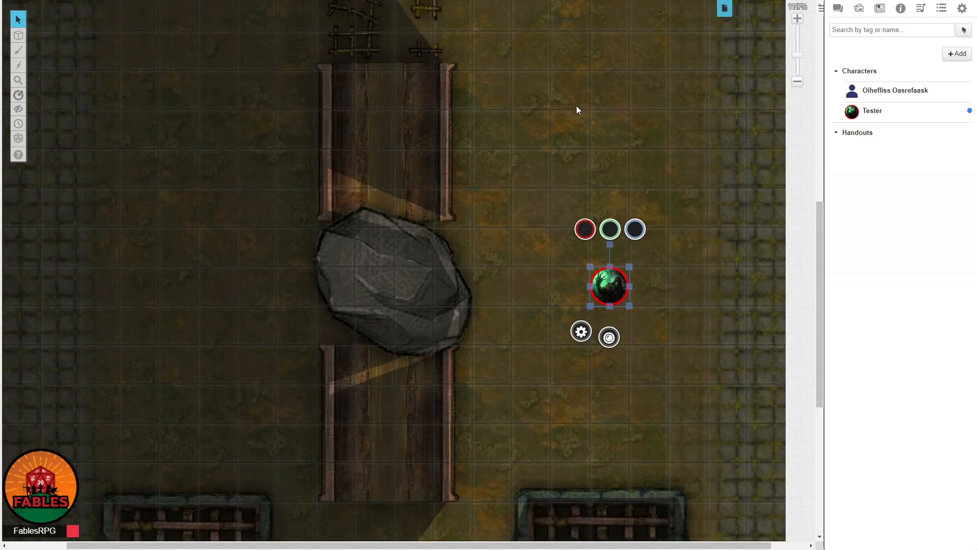
scroll(542, 309, down, 3)
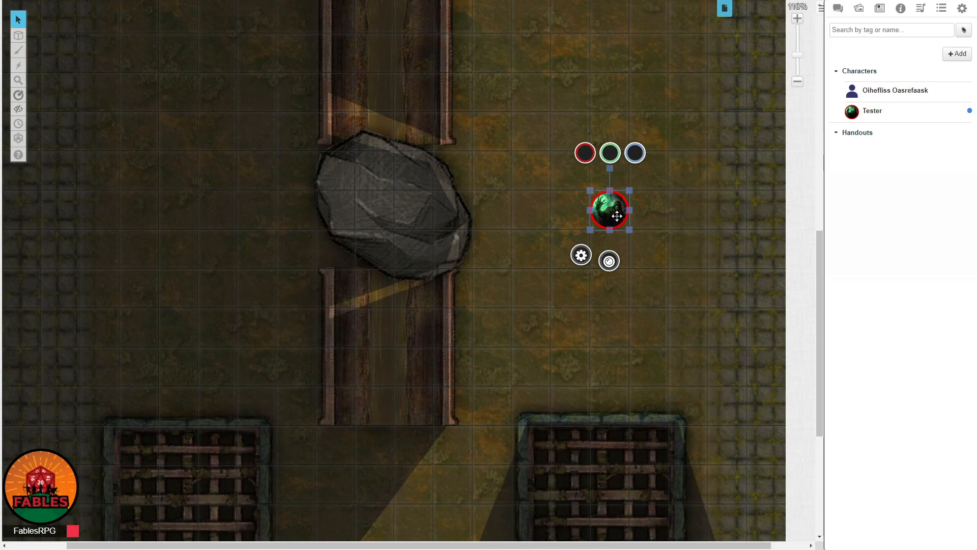
scroll(579, 327, down, 3)
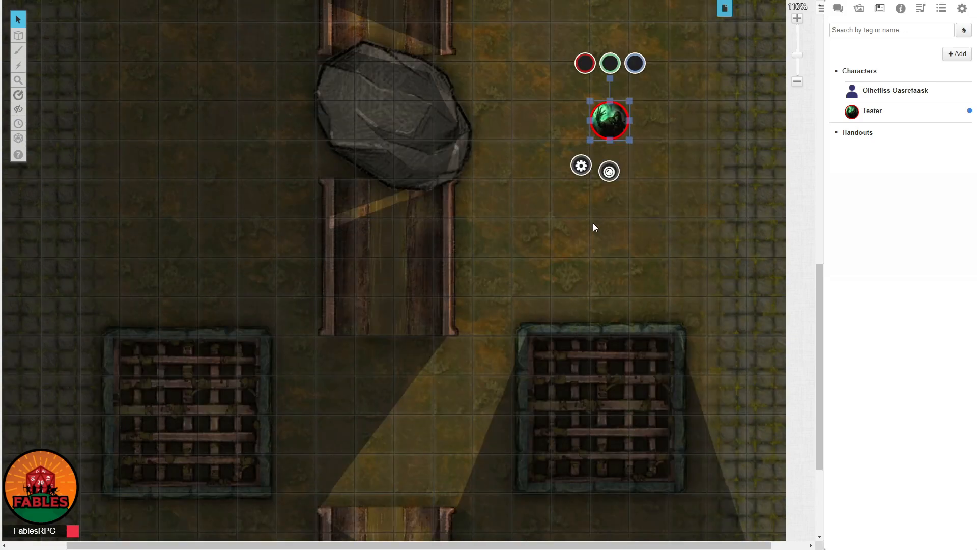
scroll(591, 286, down, 1)
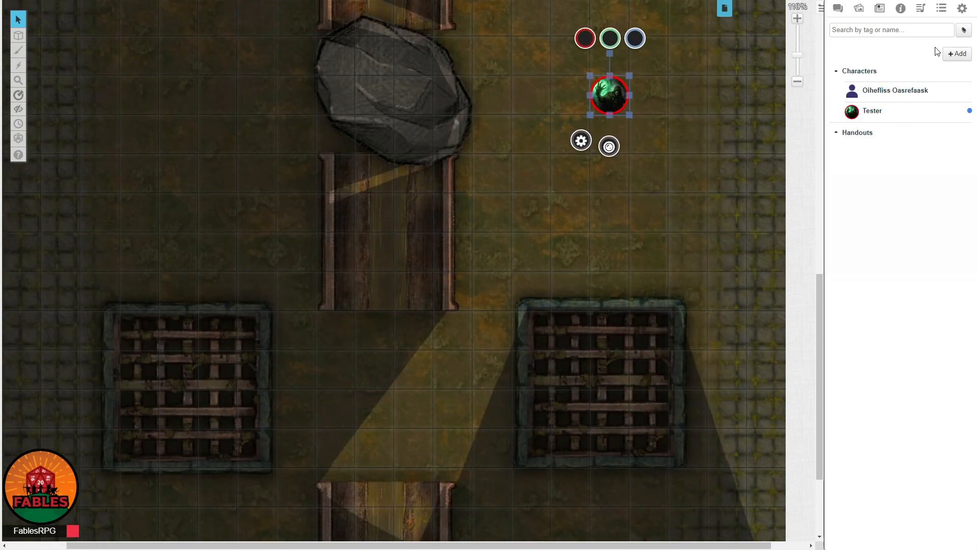
click(957, 11)
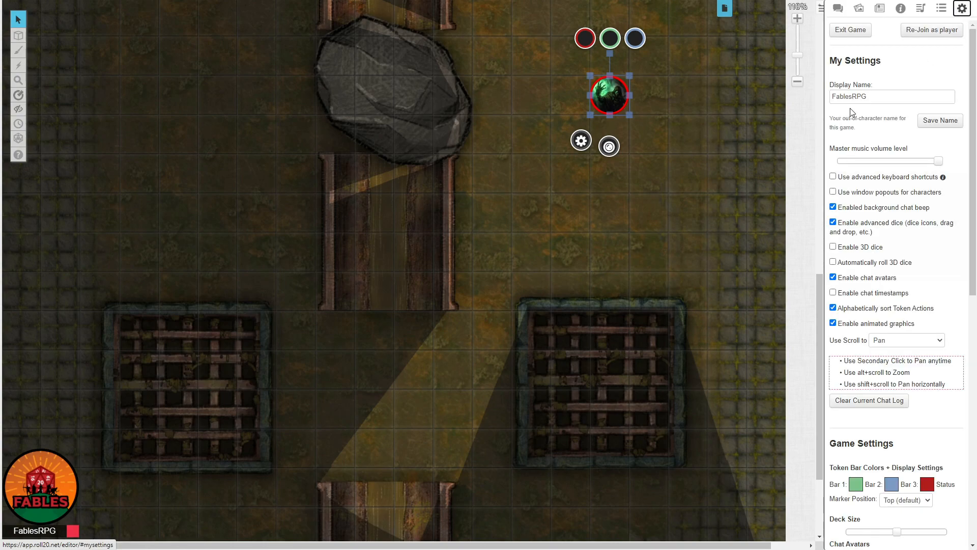
click(945, 33)
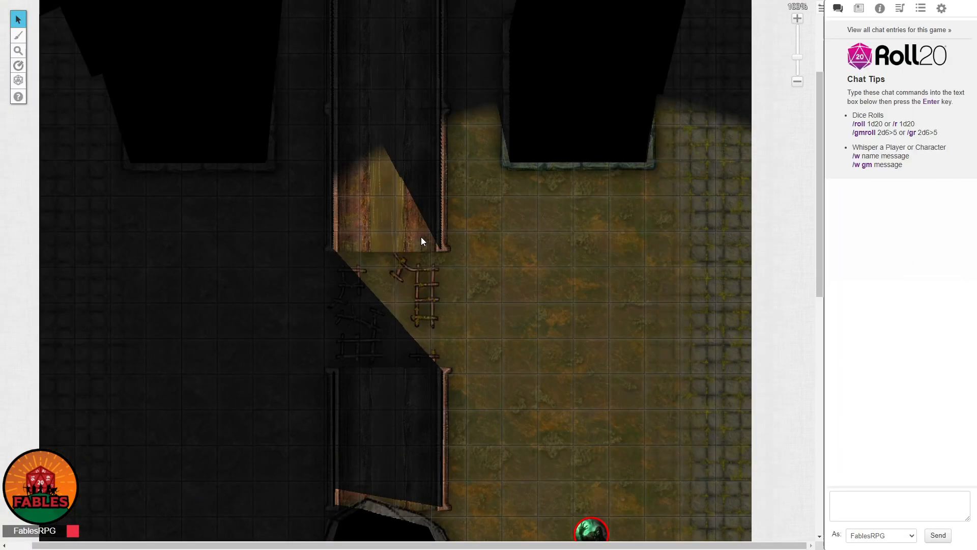
Select the token in player view and examine its line of sight around the boulder, bridge rails and grates.
scroll(419, 245, down, 5)
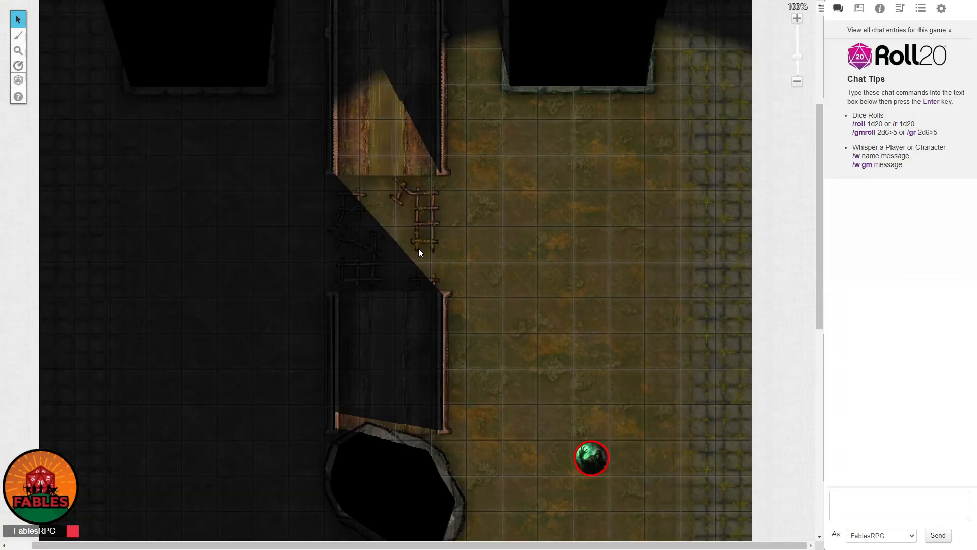
drag(563, 258, 650, 362)
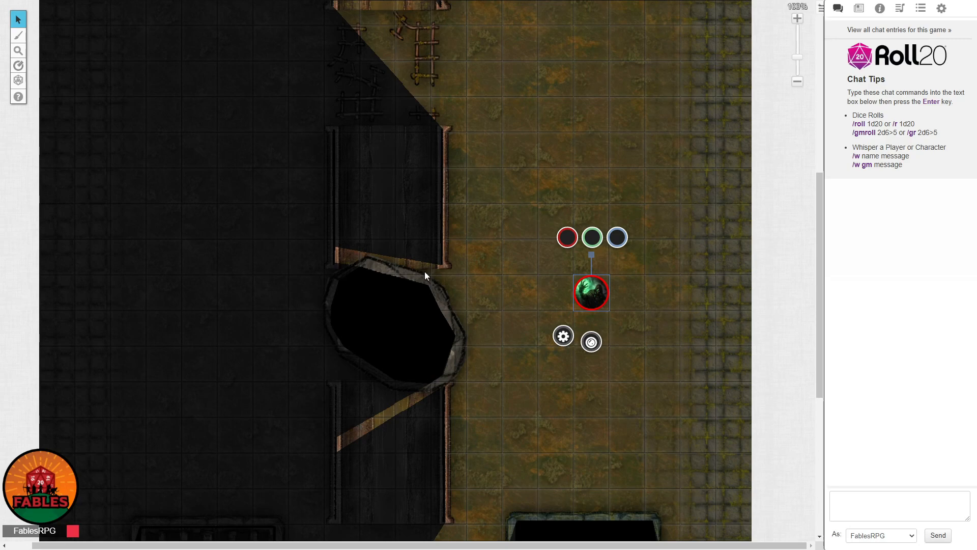
scroll(463, 484, down, 3)
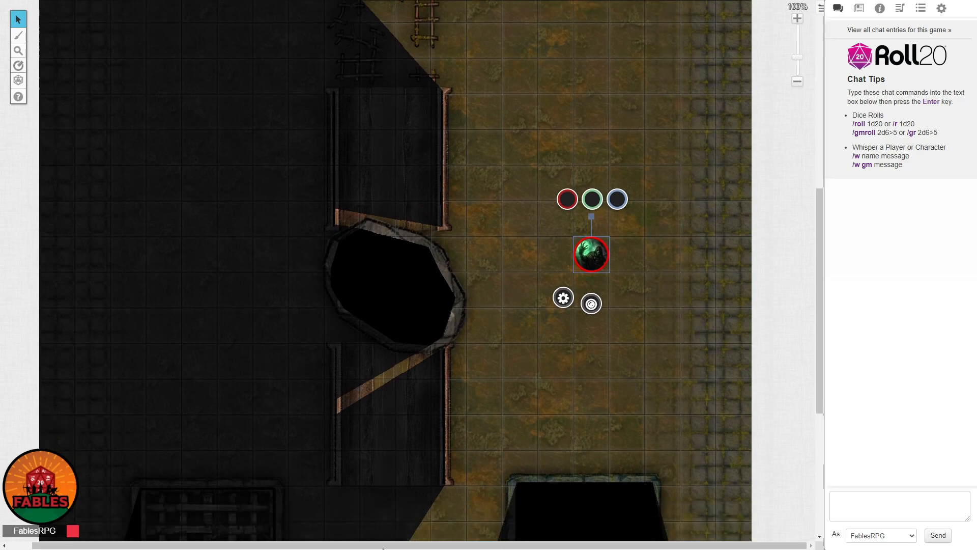
scroll(658, 387, down, 1)
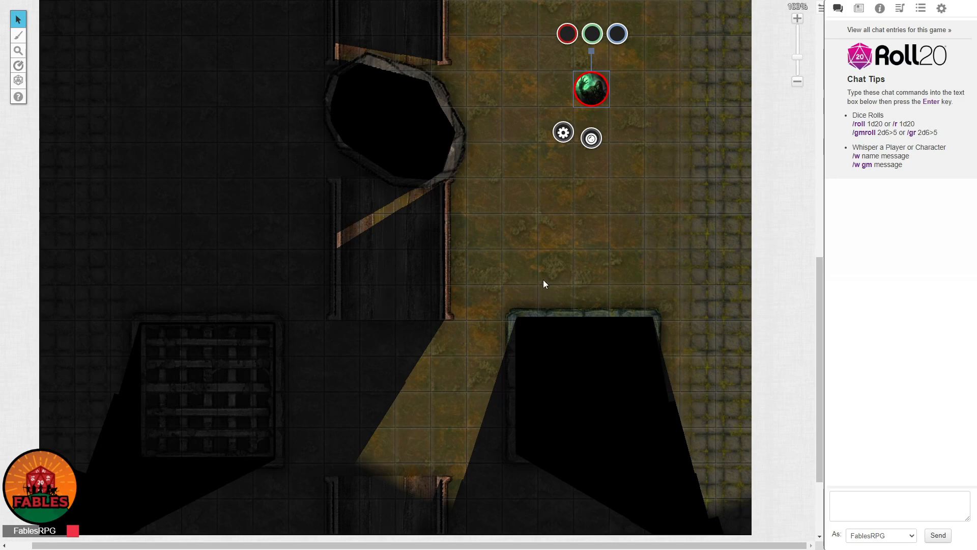
scroll(543, 284, up, 1)
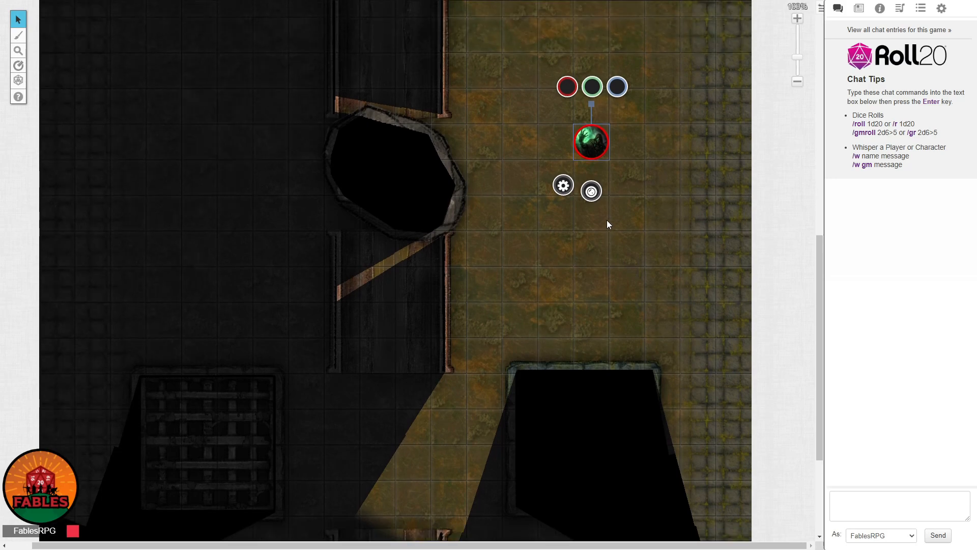
scroll(611, 229, down, 1)
Move the token across the bridge to the left side of the boulder and examine its line of sight from there.
drag(591, 79, 230, 120)
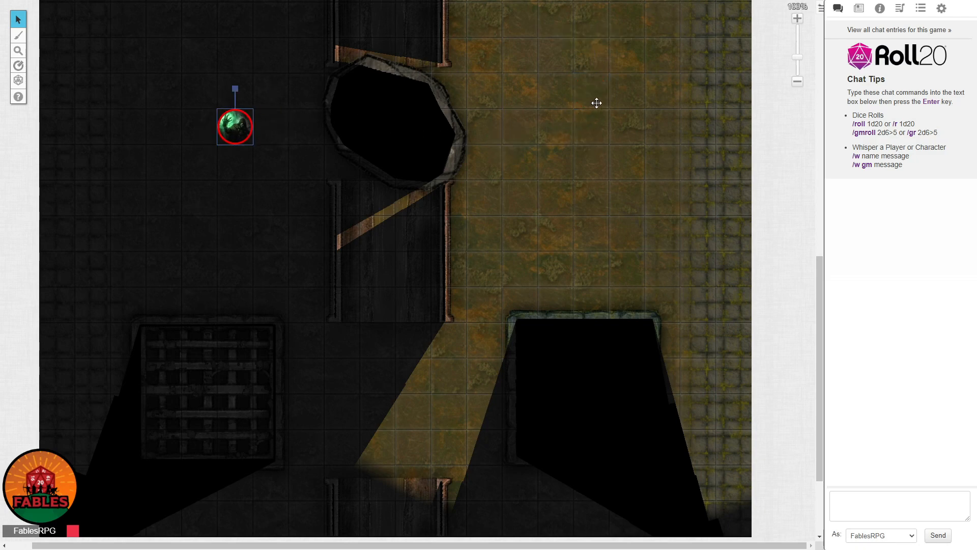
scroll(623, 46, up, 2)
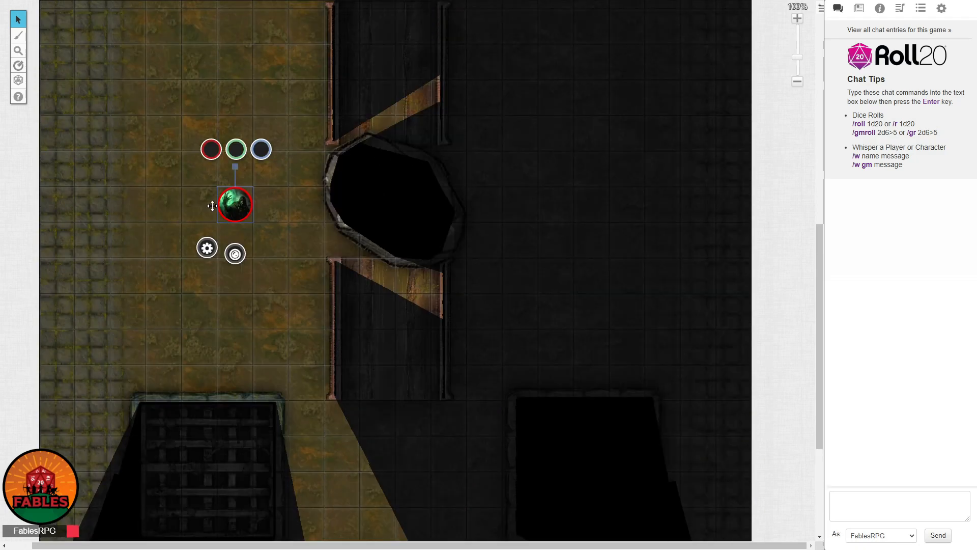
scroll(680, 301, down, 1)
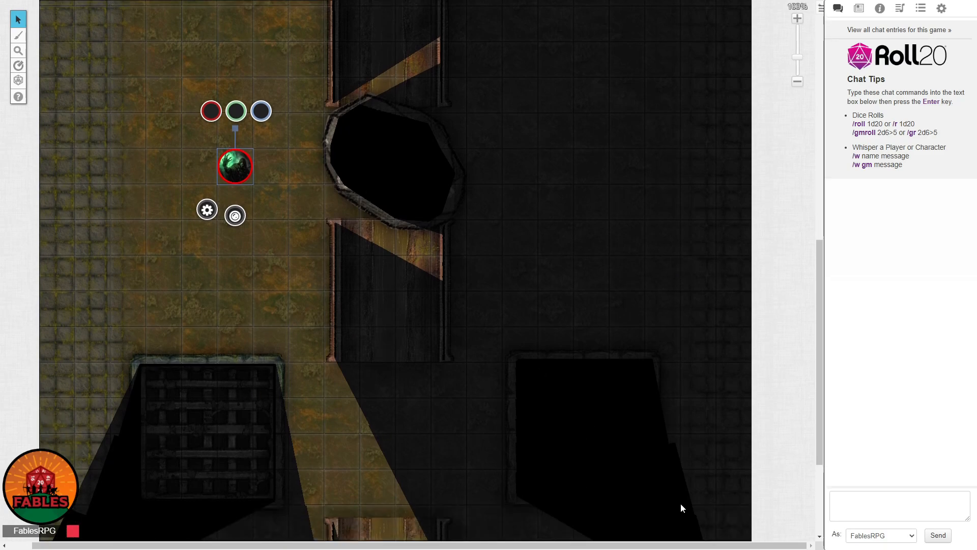
scroll(619, 246, up, 6)
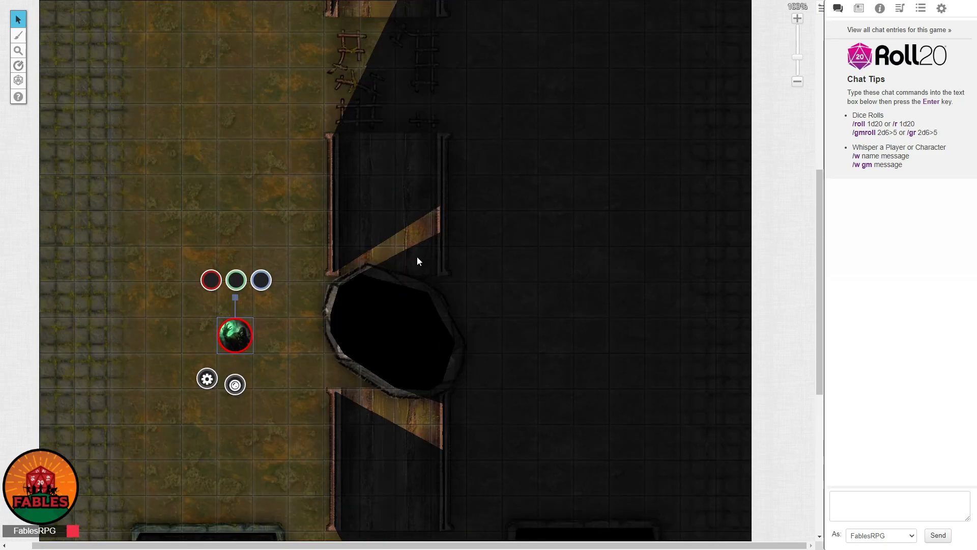
scroll(415, 240, up, 3)
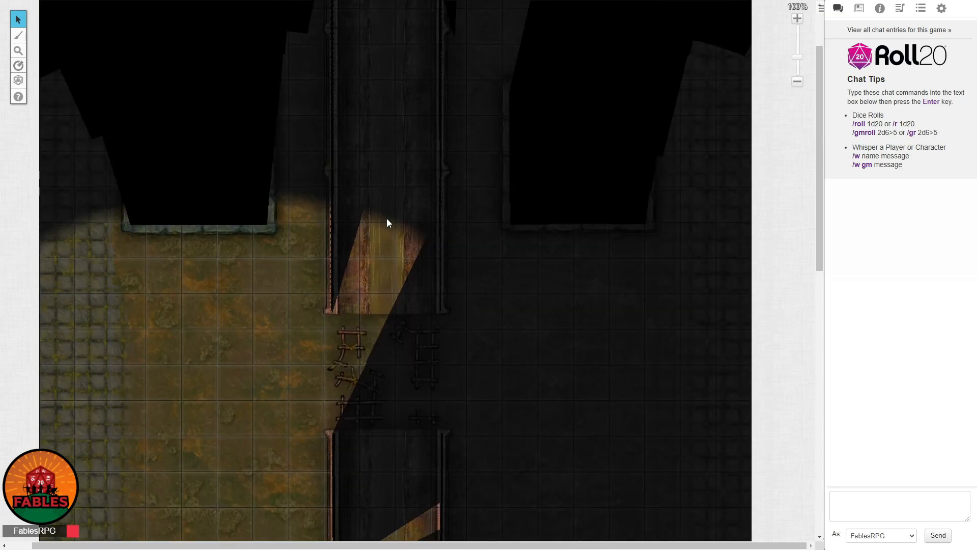
scroll(379, 328, down, 8)
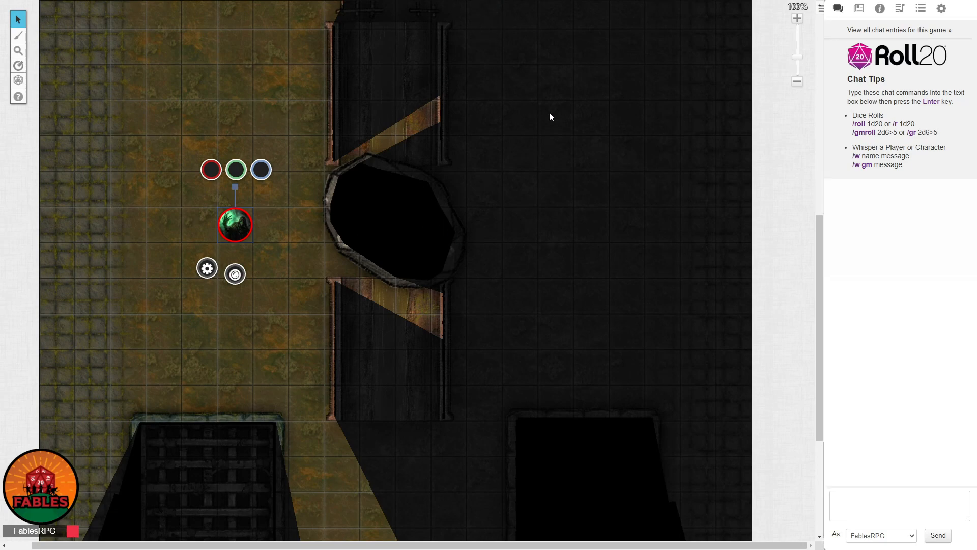
Examine the token's line of sight and night vision range along the broken bridge, rails and grates from beside the boulder.
scroll(532, 266, up, 2)
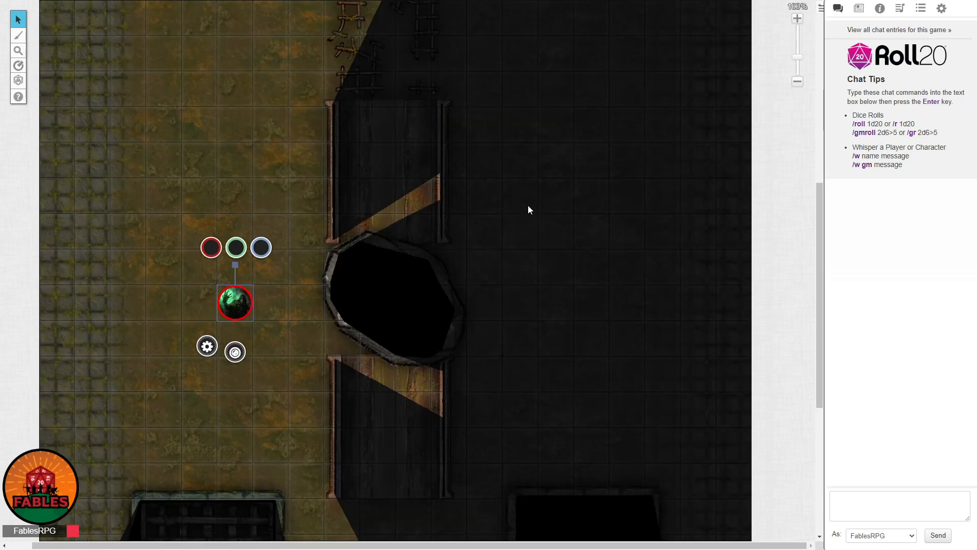
scroll(499, 192, up, 1)
scroll(500, 195, up, 2)
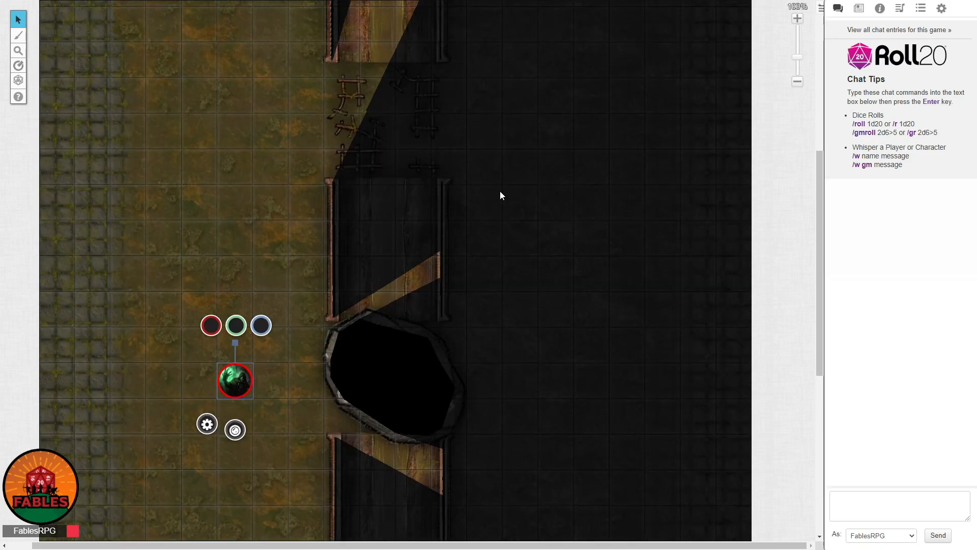
scroll(500, 195, up, 2)
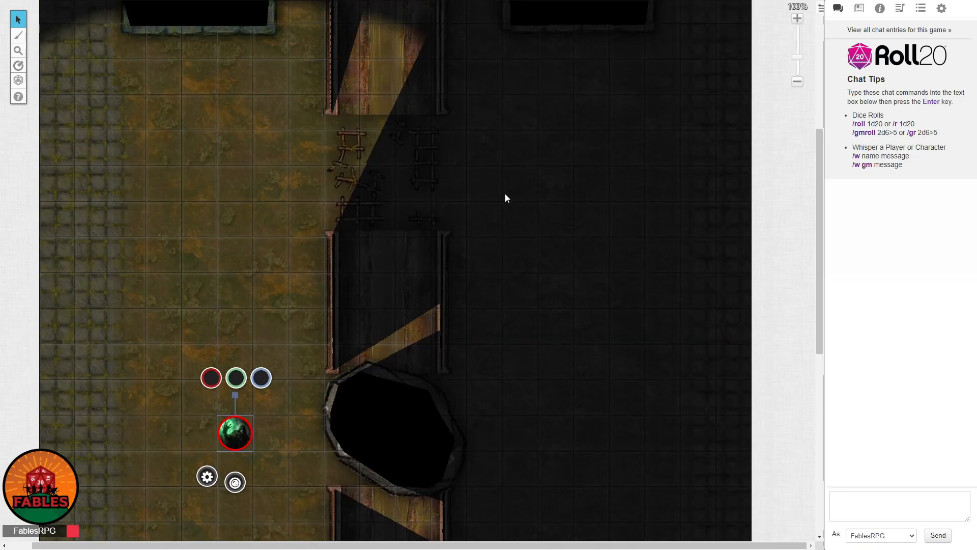
scroll(504, 196, up, 1)
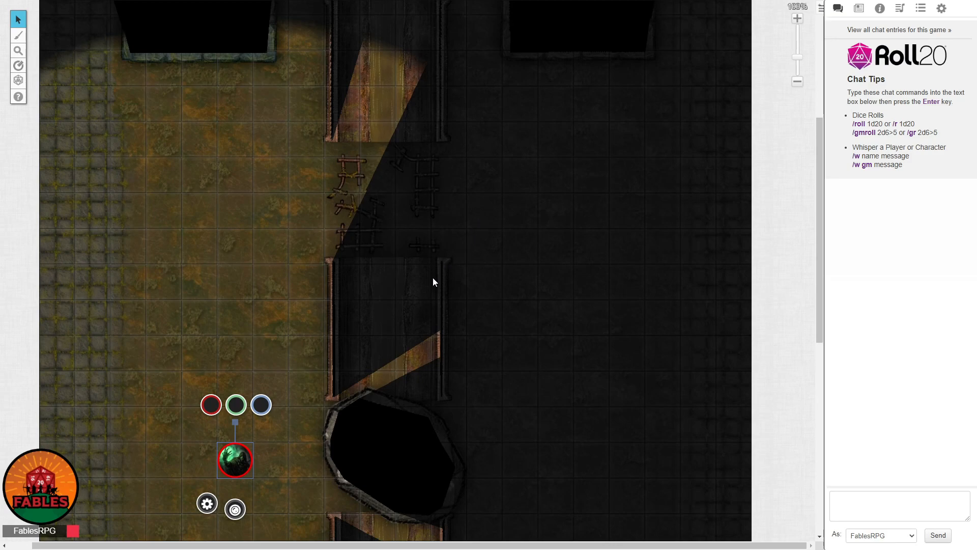
scroll(433, 286, down, 3)
scroll(534, 354, down, 2)
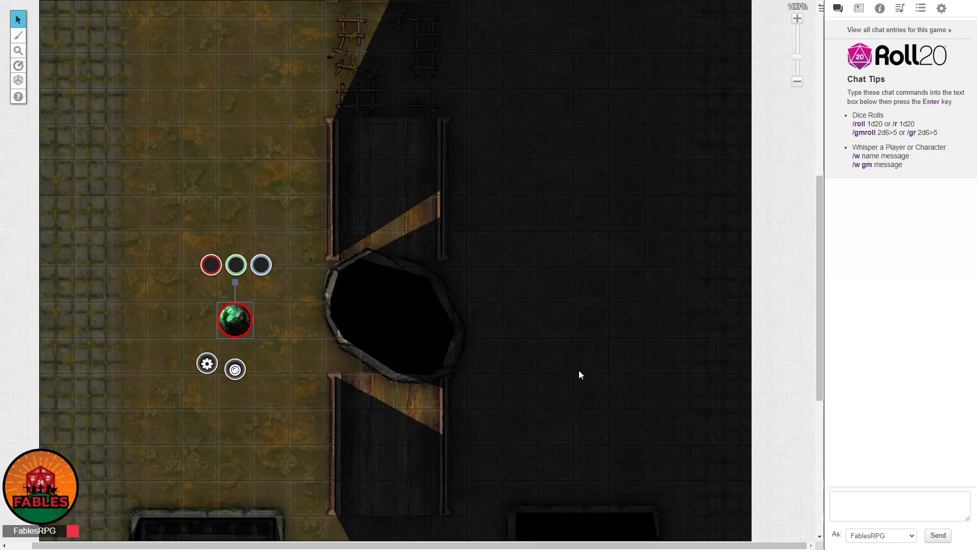
scroll(636, 379, down, 2)
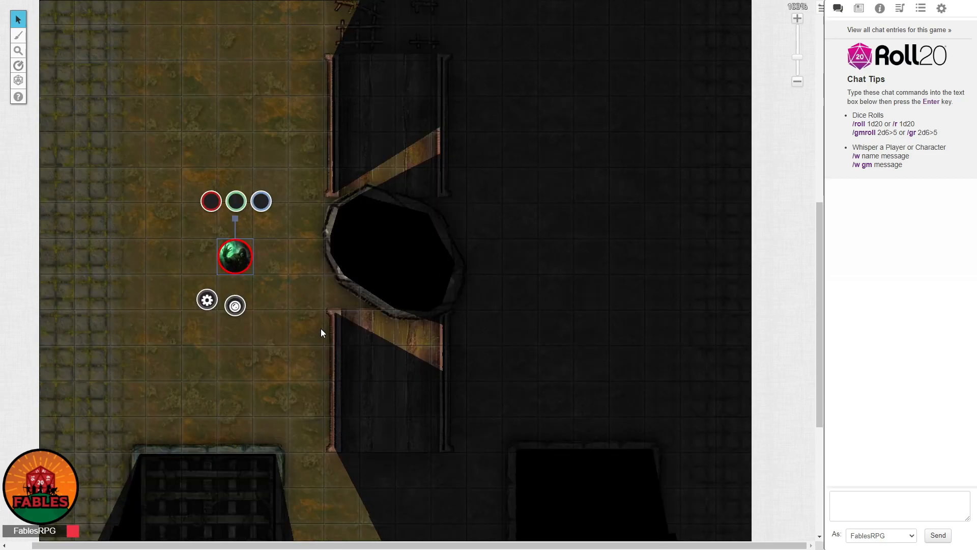
Move the token around the map and onto the bridge section just below the boulder, between the two rails.
scroll(321, 328, down, 3)
click(228, 188)
drag(236, 186, 530, 333)
drag(437, 441, 375, 335)
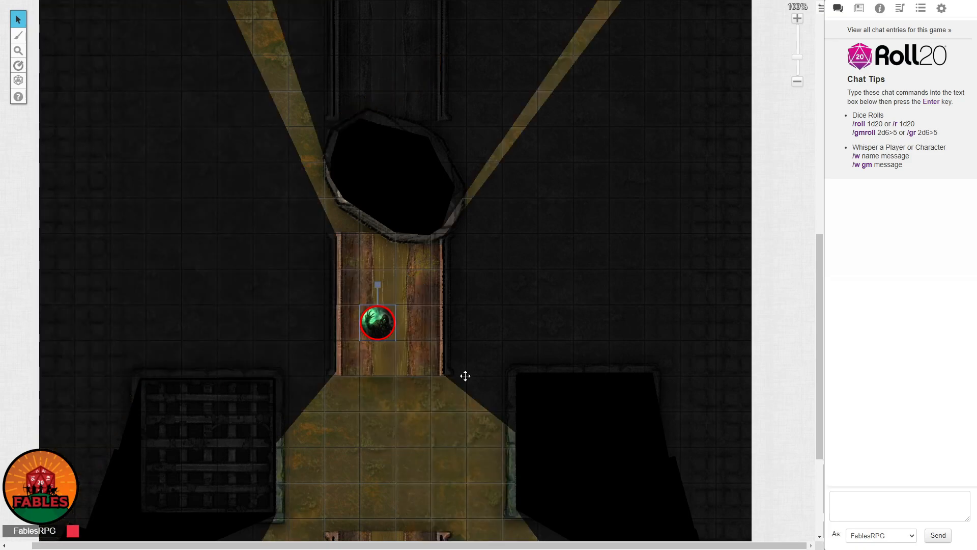